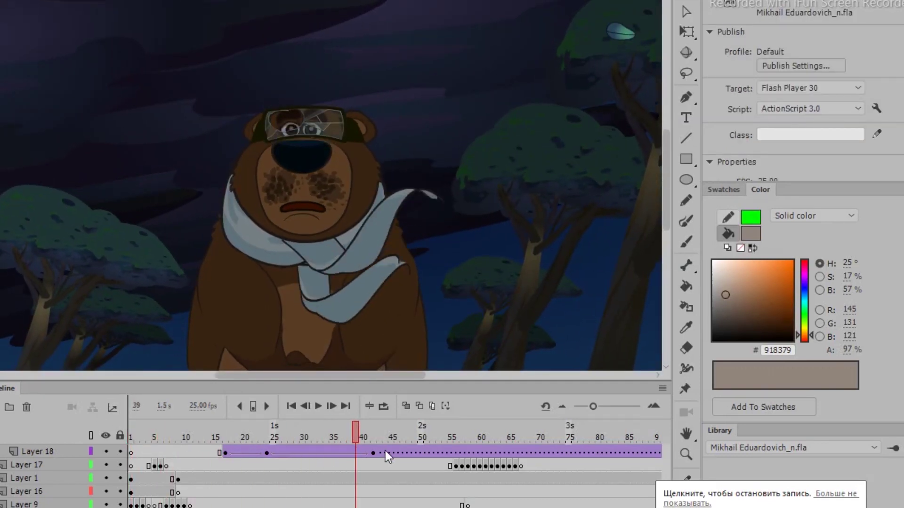
Rewind the bear scene's timeline to frame 1 and play it from the start
scroll(306, 447, "up", 2)
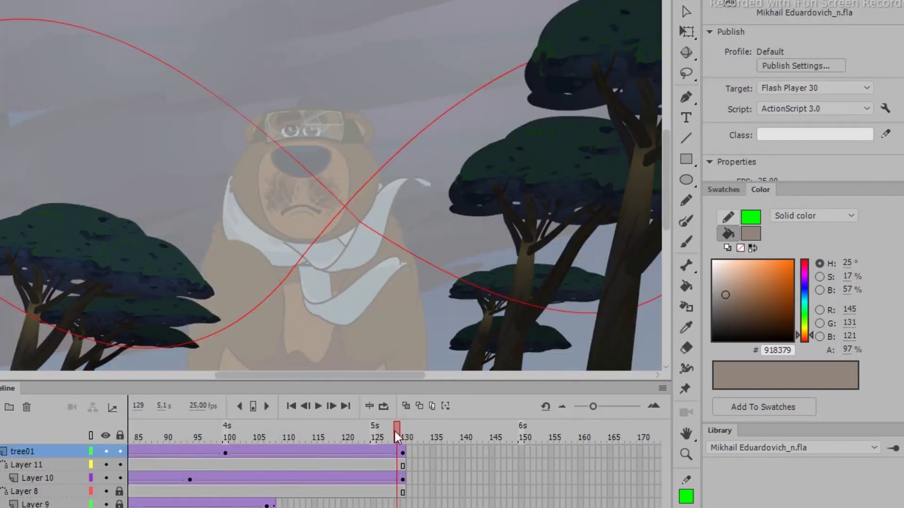
left_click_drag(394, 429, 36, 453)
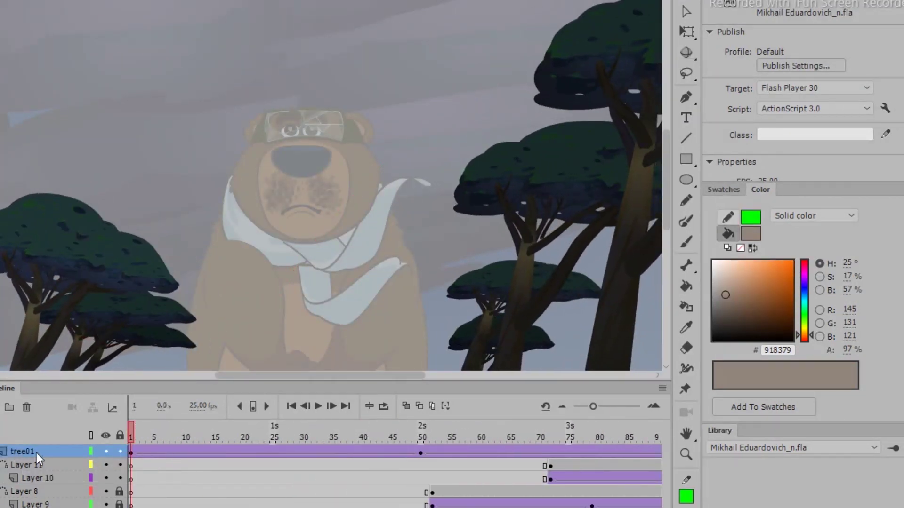
key("Return")
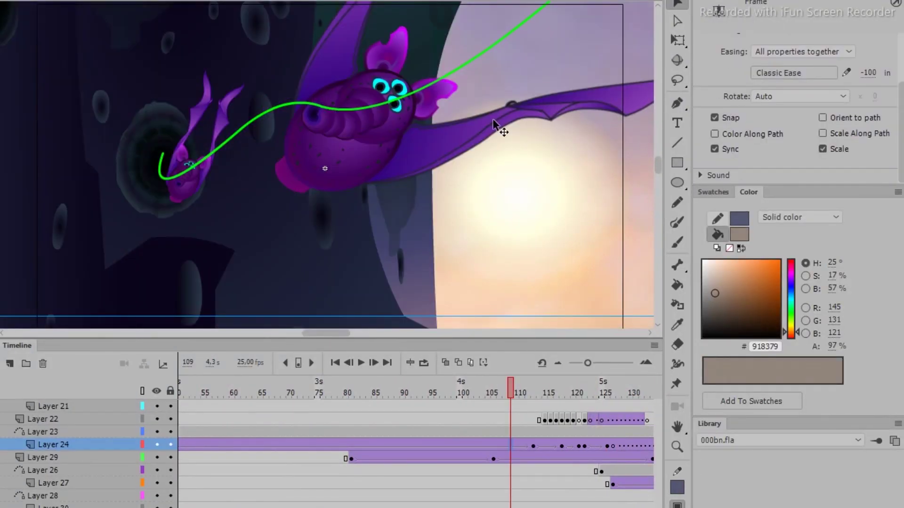
Edit the bat symbol in place, step to frame 19, and zoom in on its head
double_click(492, 119)
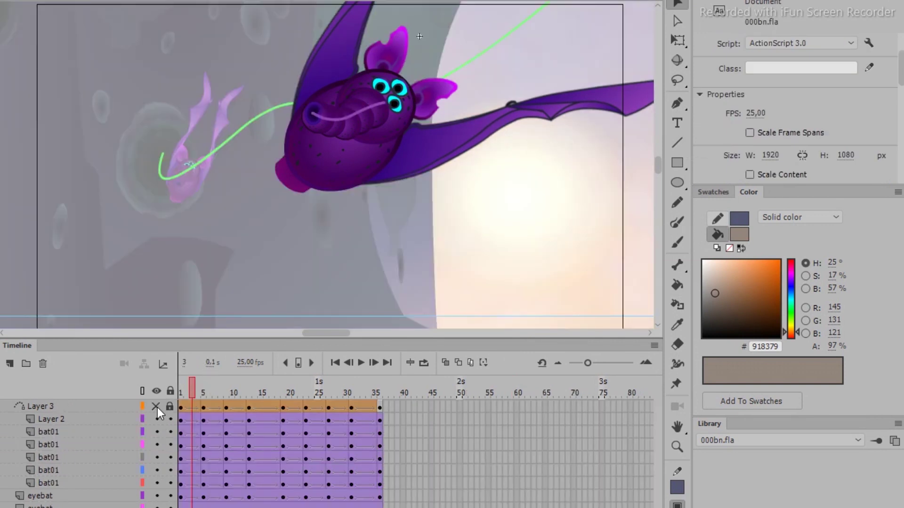
left_click_drag(192, 386, 284, 403)
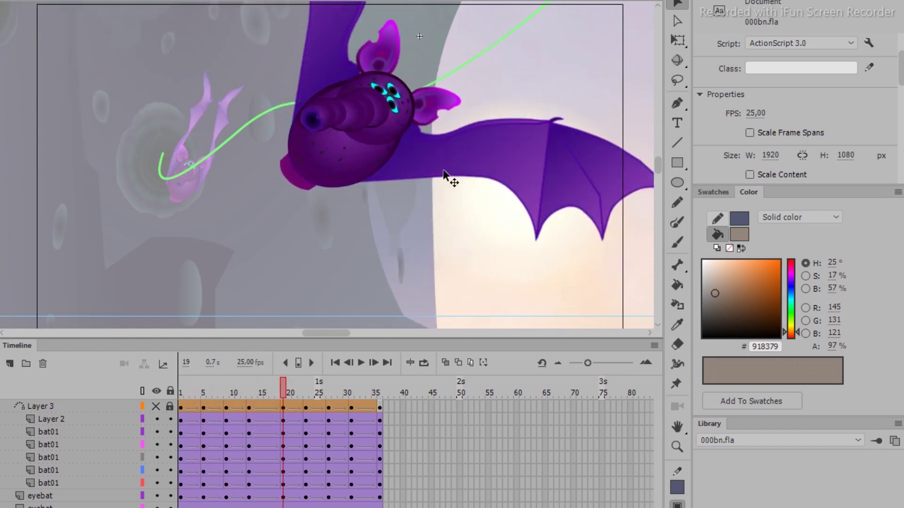
key("z")
left_click_drag(459, 49, 249, 108)
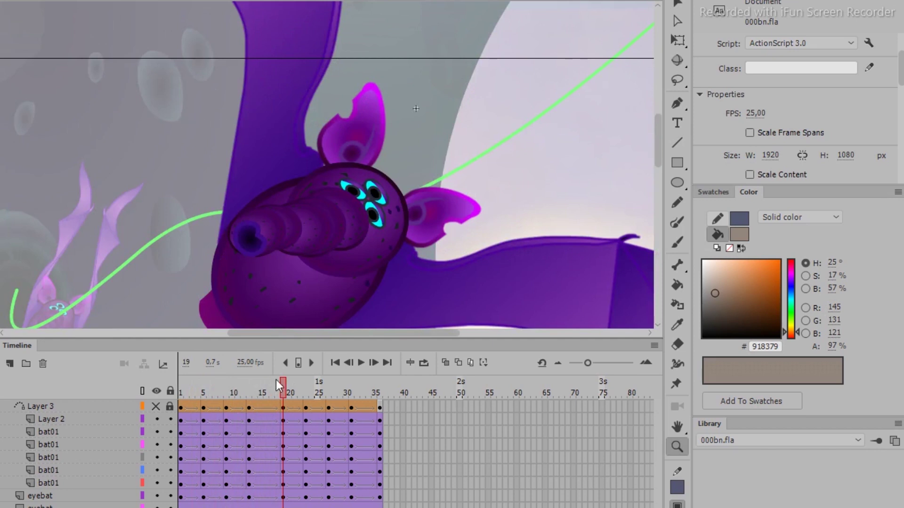
left_click_drag(281, 385, 382, 392)
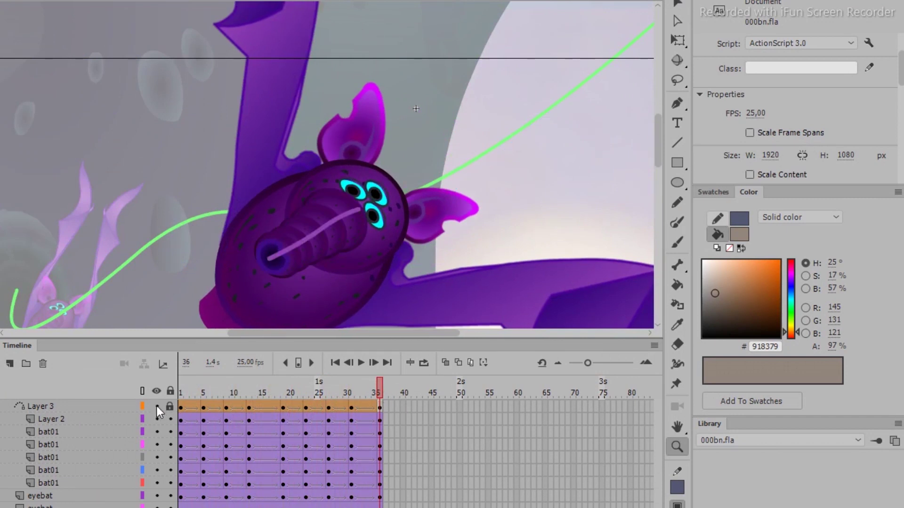
Open the bat01 trunk instance for editing, then return to the bat's timeline
key("v")
left_click(361, 243)
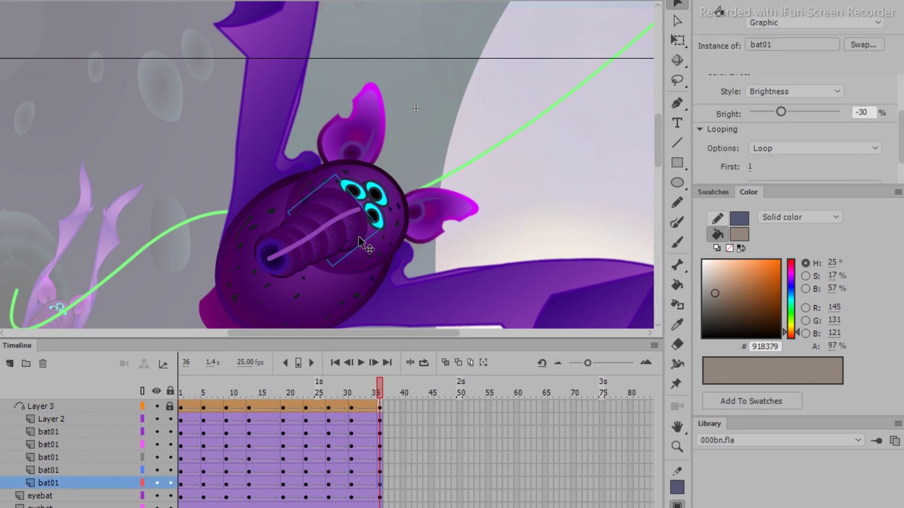
double_click(359, 241)
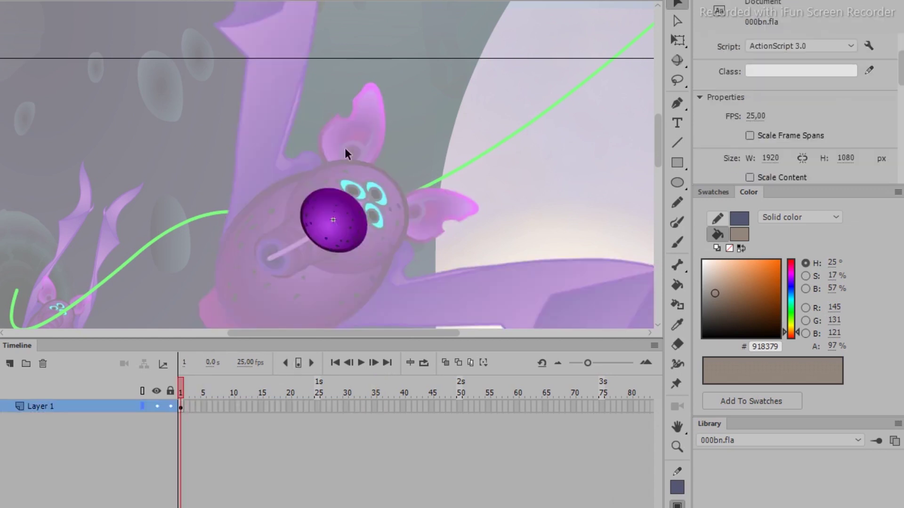
double_click(169, 13)
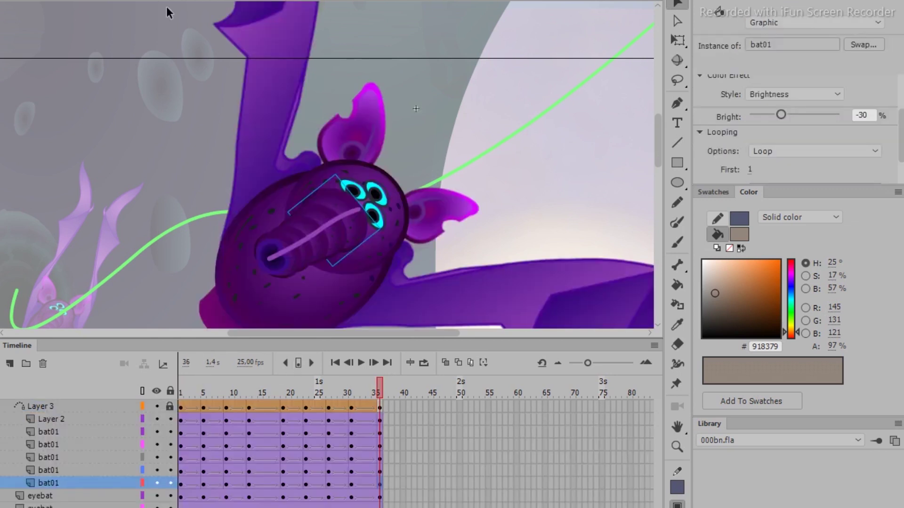
Select the small holl_02 mouth symbol, edit it in place, and zoom in on the mouth
left_click(302, 262)
left_click(278, 266)
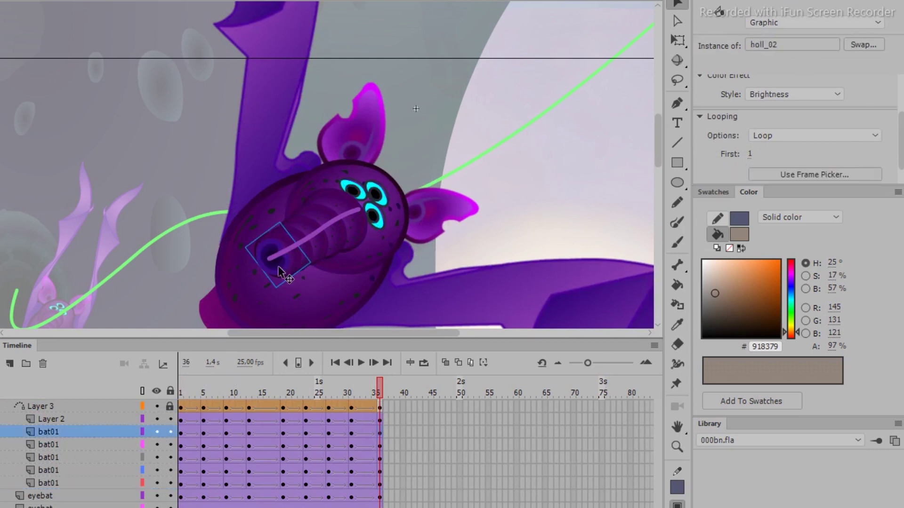
double_click(278, 265)
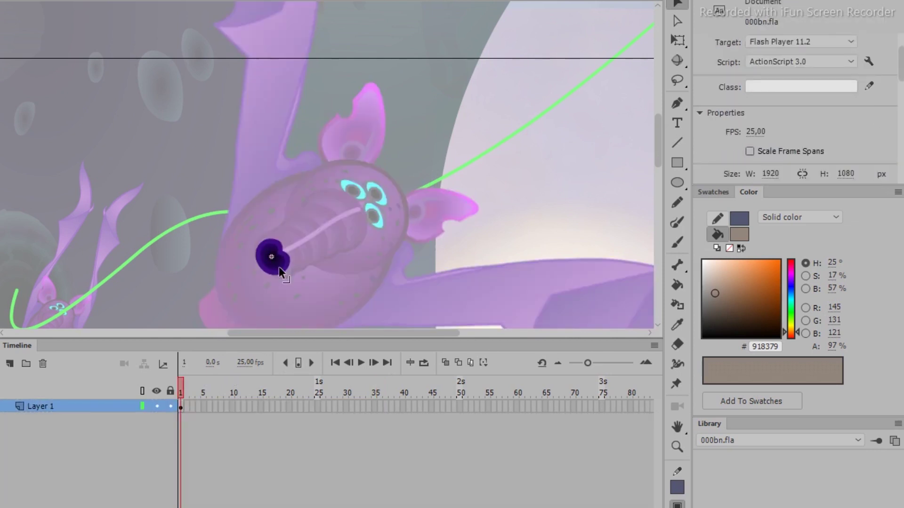
key("z")
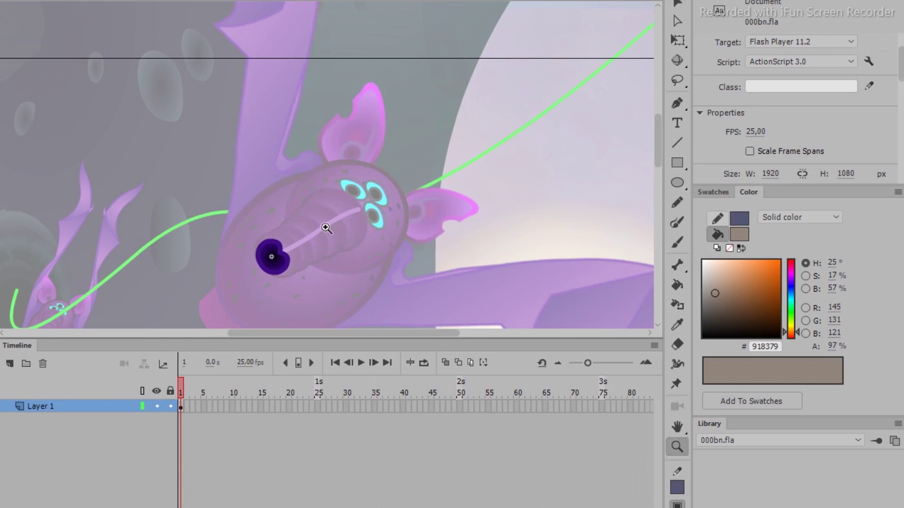
left_click_drag(325, 228, 213, 250)
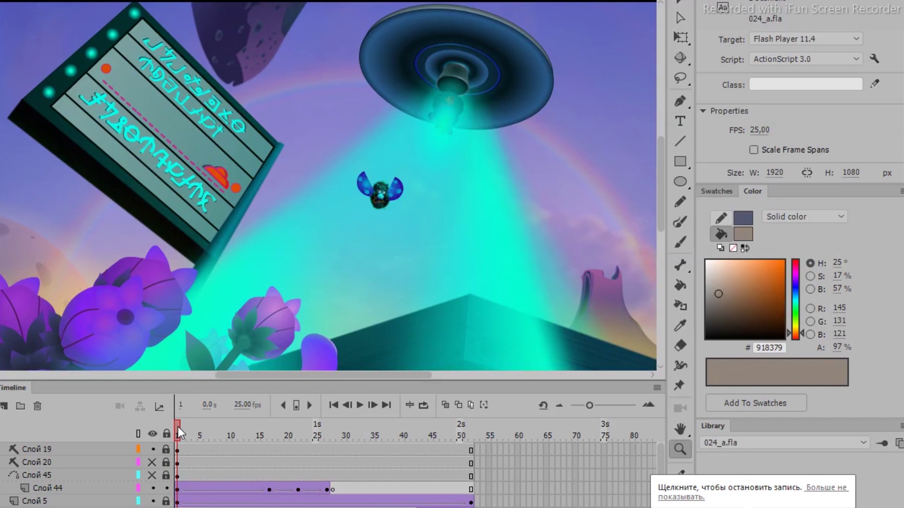
Scrub the scene to frame 17, then edit the creature symbol in place at frame 36
left_click_drag(178, 427, 481, 425)
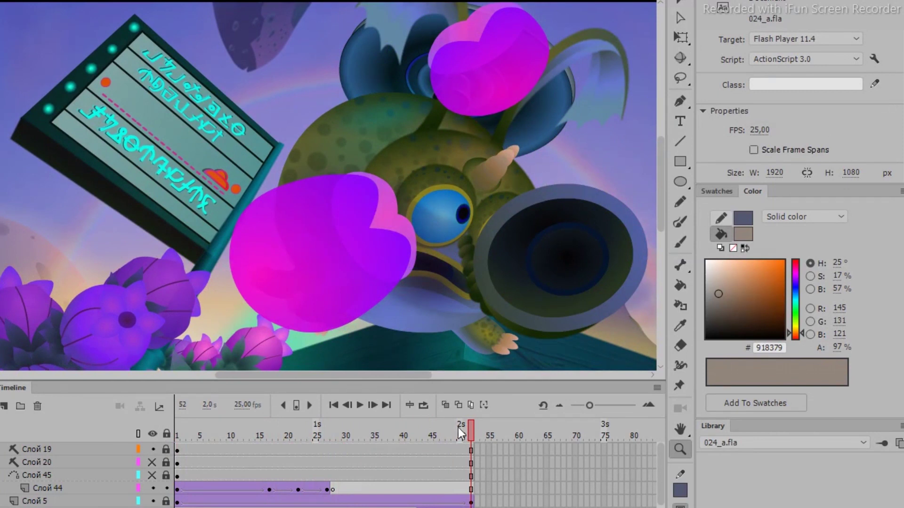
key("v")
double_click(577, 252)
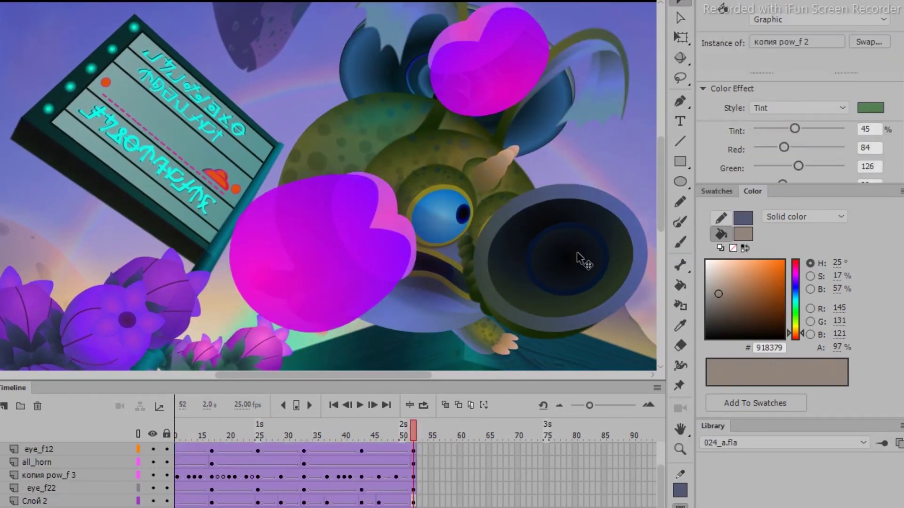
left_click_drag(412, 431, 304, 445)
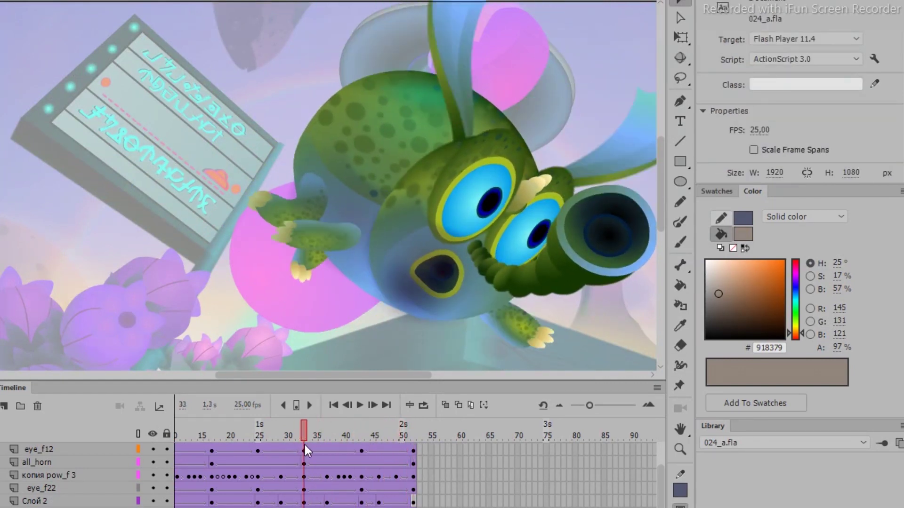
Open the creature's tube nose symbol and scrub its timeline to frame 39
left_click(581, 269)
double_click(582, 269)
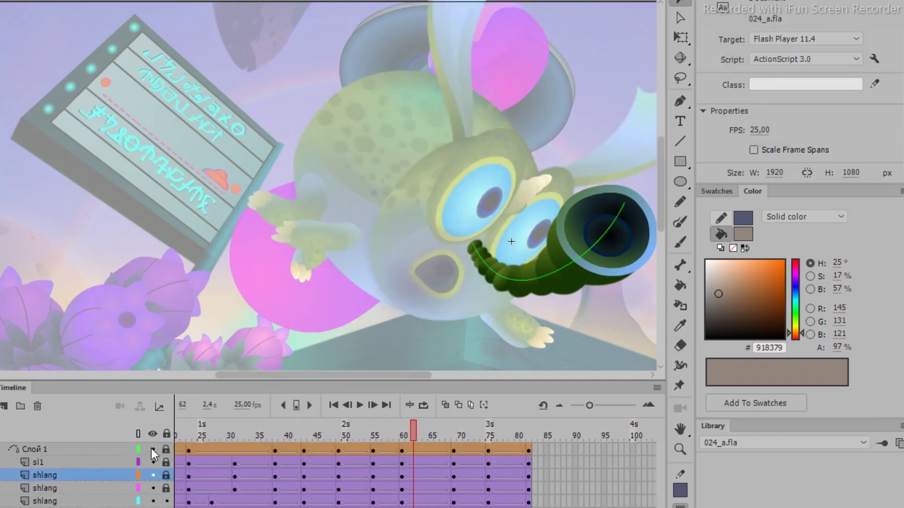
left_click_drag(410, 422, 537, 413)
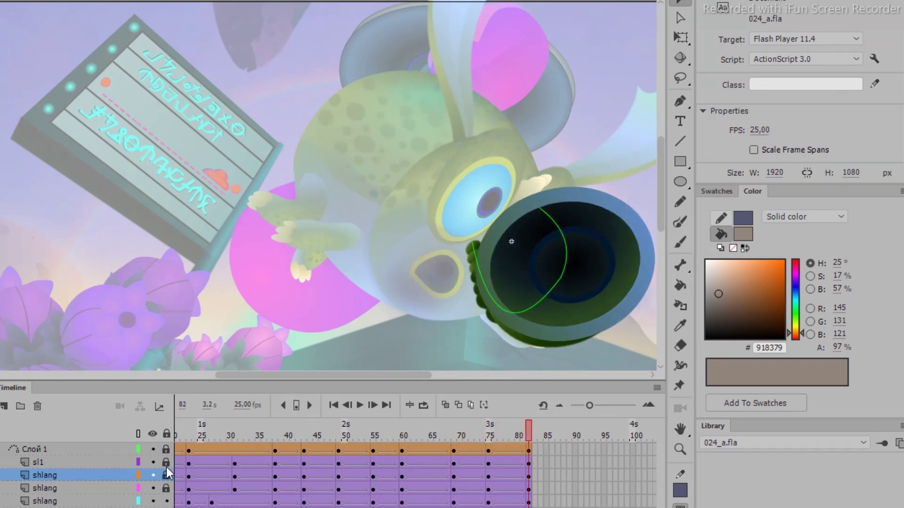
Step into the tube graphic at frame 3, return, and jump to frame 49 on shlang
double_click(638, 226)
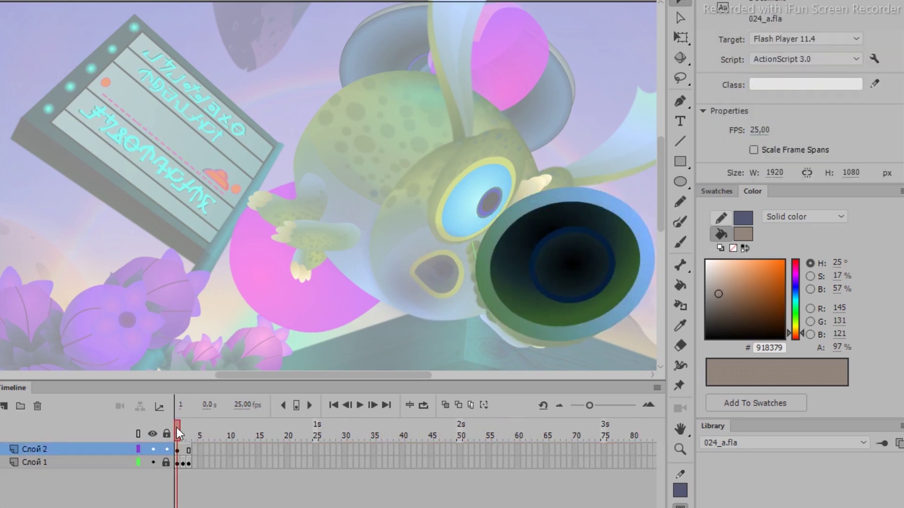
left_click_drag(177, 426, 195, 424)
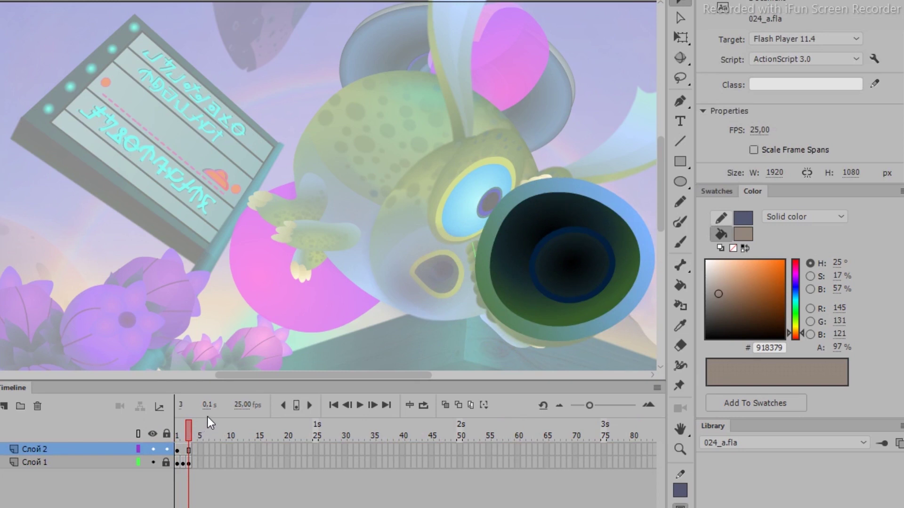
double_click(511, 242)
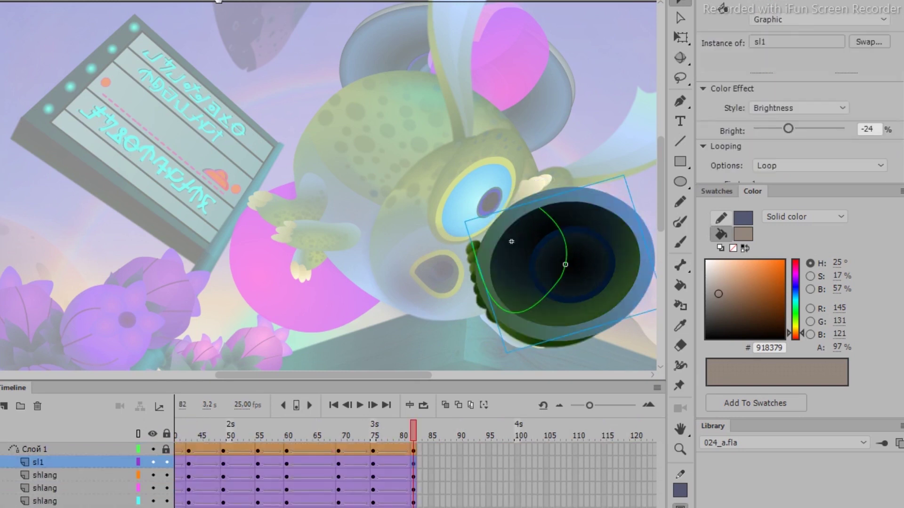
left_click(225, 477)
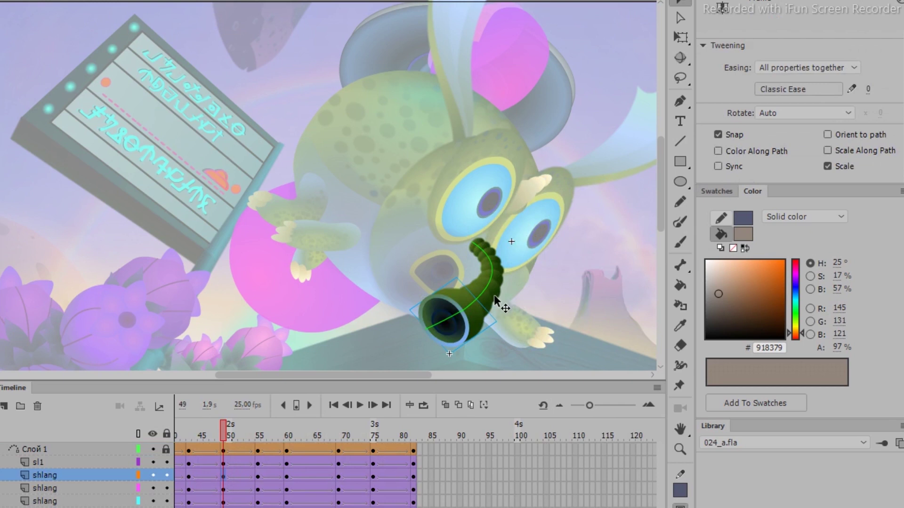
scroll(494, 295, "up", 2)
scroll(394, 142, "up", 2)
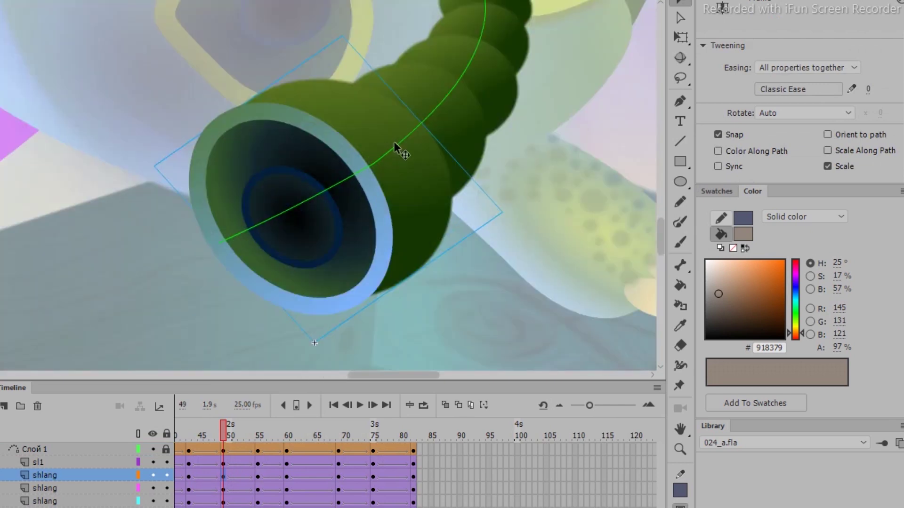
Open the green ball symbol to compare its two frames, then return to the tube layers
double_click(506, 81)
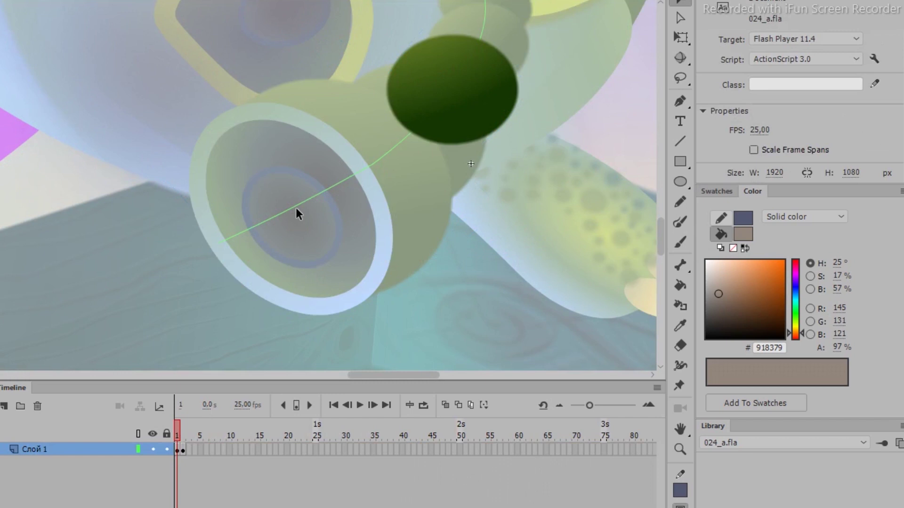
left_click_drag(178, 424, 182, 424)
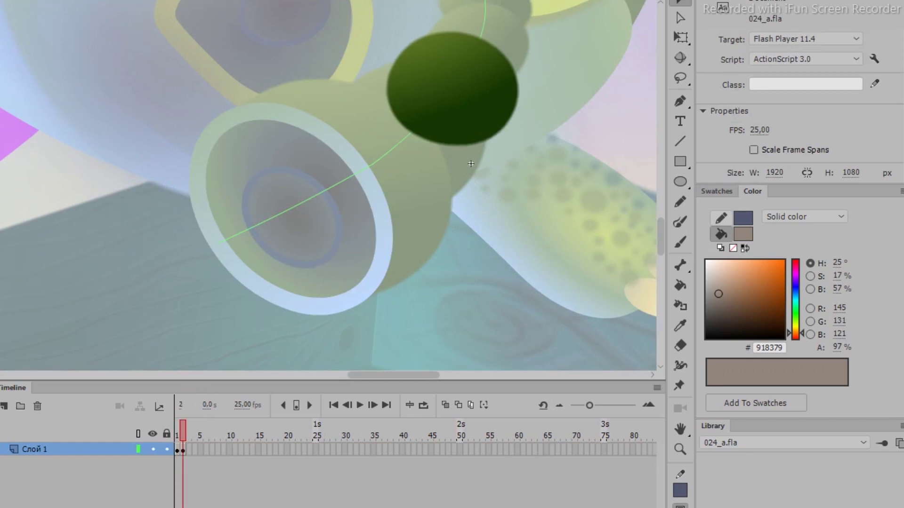
double_click(470, 164)
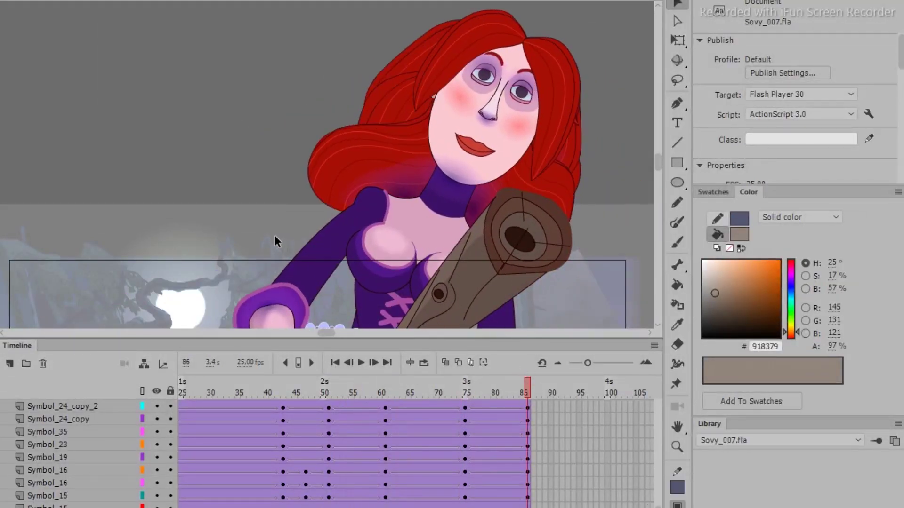
Rewind the animation and edit the lace trim symbol in place, previewing its first frames
mouse_move(527, 392)
left_mouse_down()
mouse_move(384, 401)
mouse_move(467, 404)
mouse_move(538, 391)
left_mouse_up()
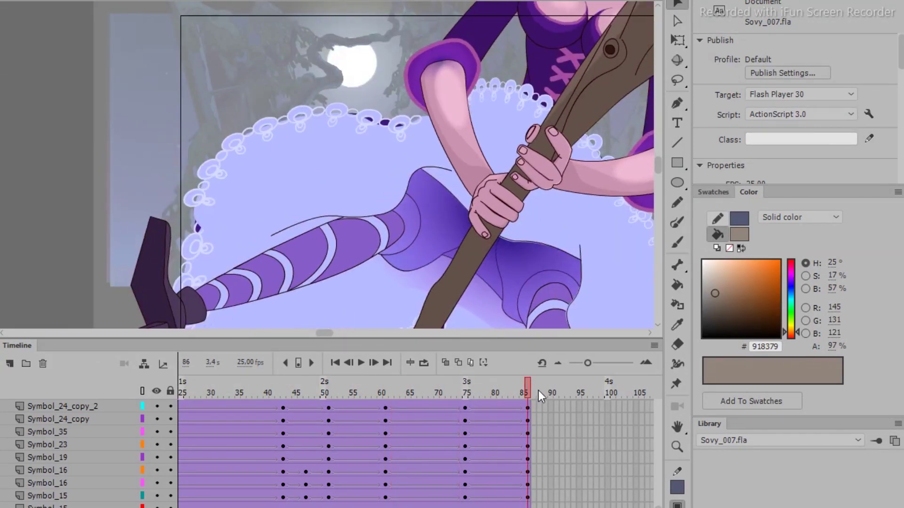
double_click(335, 112)
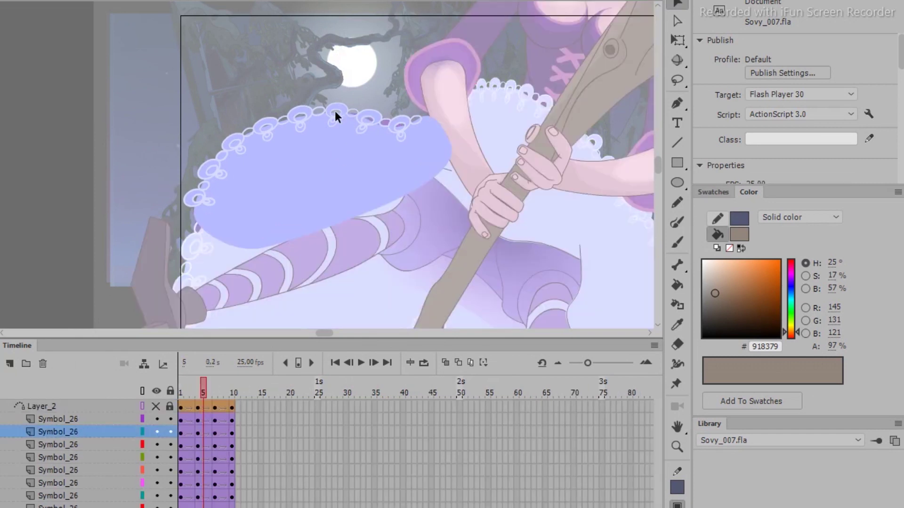
left_click_drag(202, 386, 235, 372)
Go to frame 10, zoom in on a lace circle, and open its Symbol 26 for editing
key("z")
left_click(138, 159)
key("v")
left_click(411, 233)
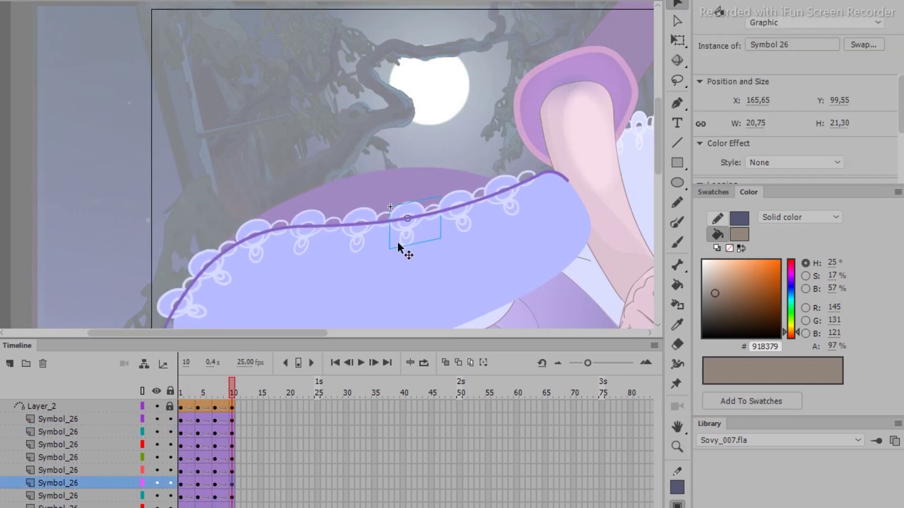
key("ctrl+equal")
key("ctrl+equal")
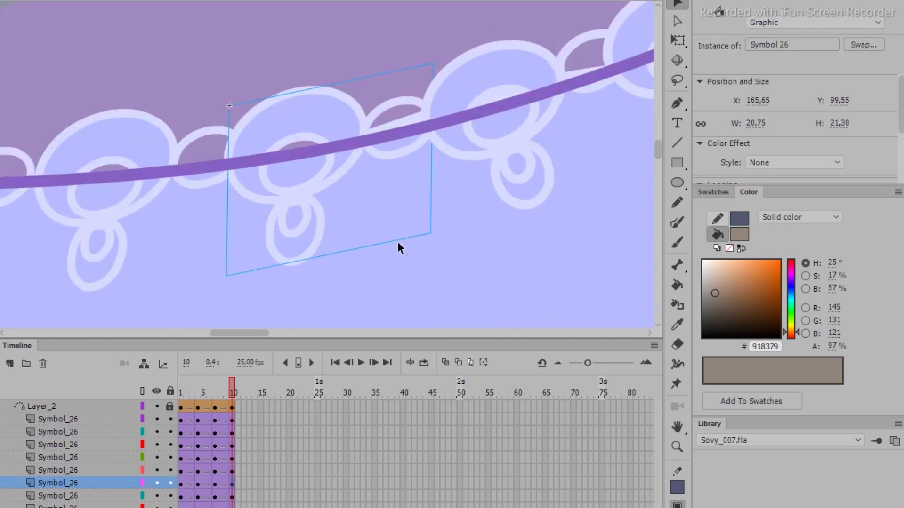
double_click(346, 100)
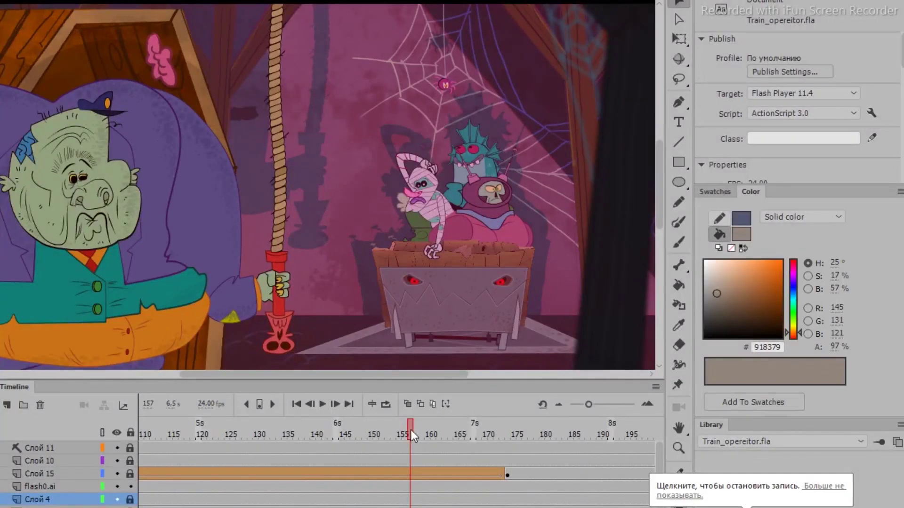
Play forward to the red lighting and edit the rope-holding character around frame 176
left_click_drag(411, 430, 582, 456)
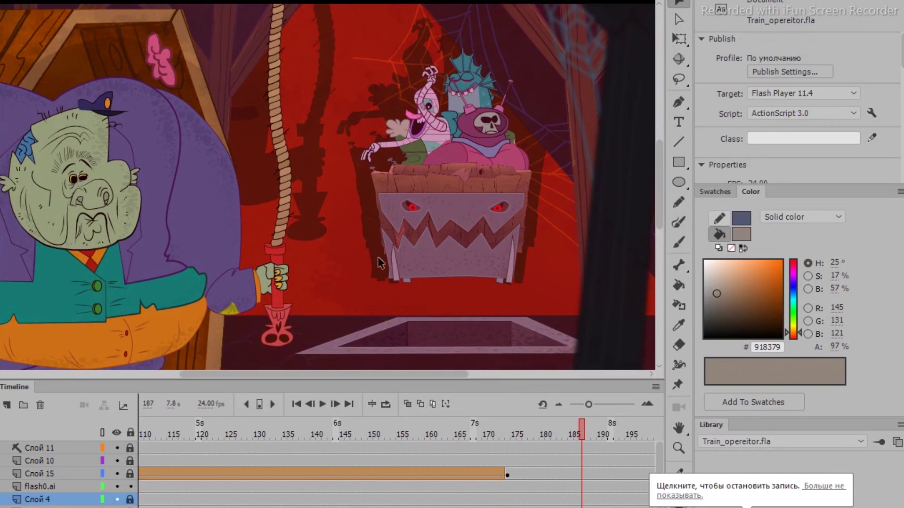
left_click(286, 220)
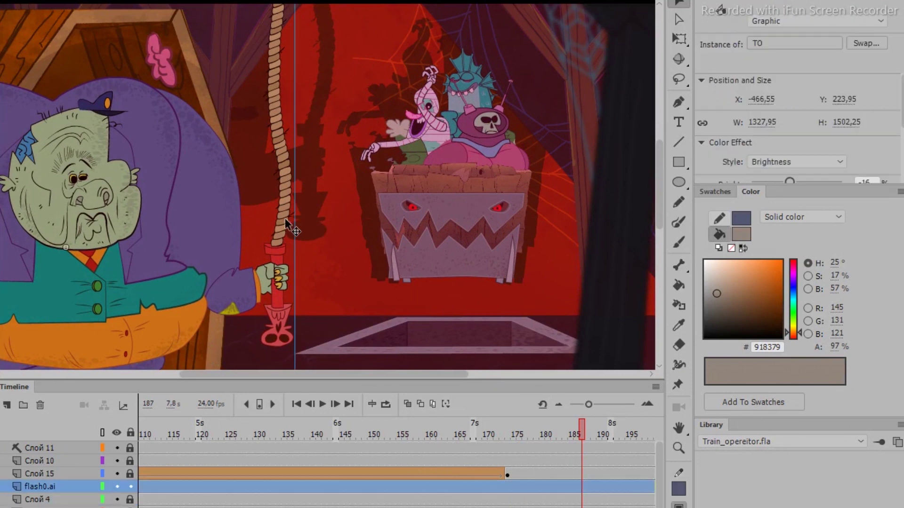
double_click(285, 219)
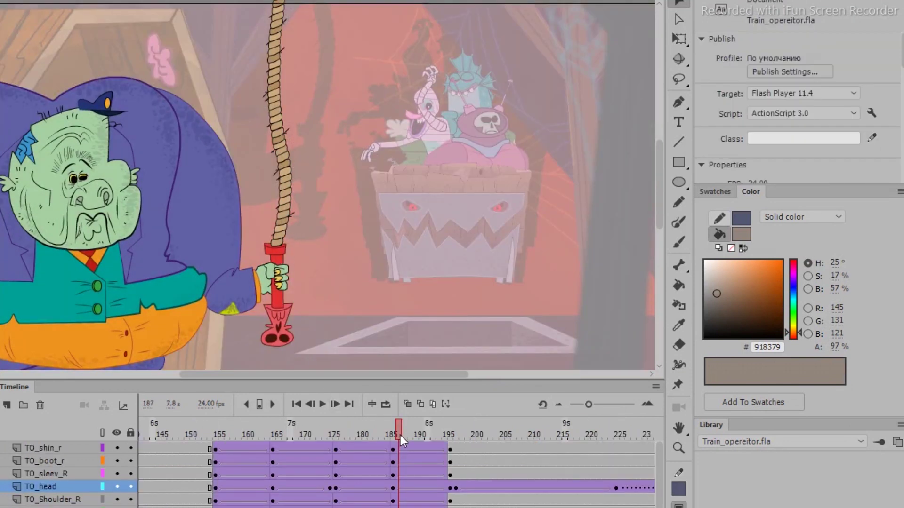
left_click_drag(400, 435, 445, 442)
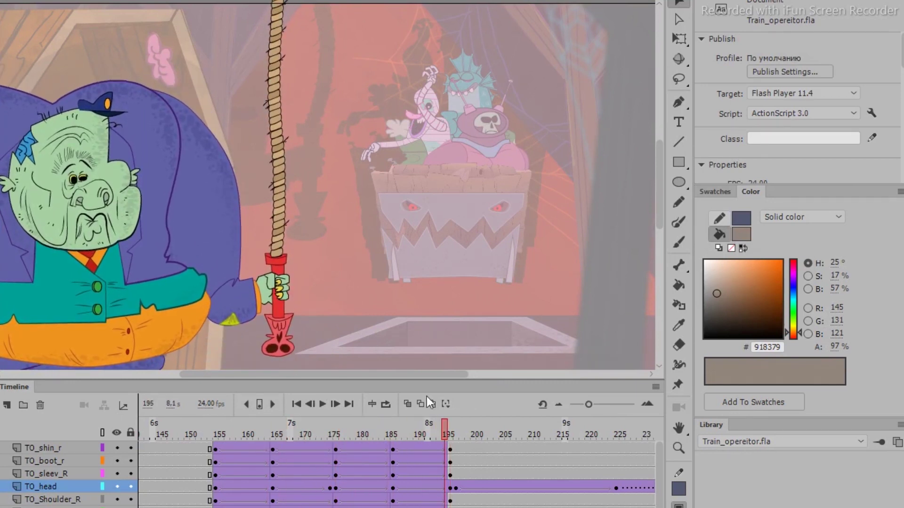
Open the rope symbol at frame 191, preview its pieces' motion, and zoom in on the rope
left_click(281, 215)
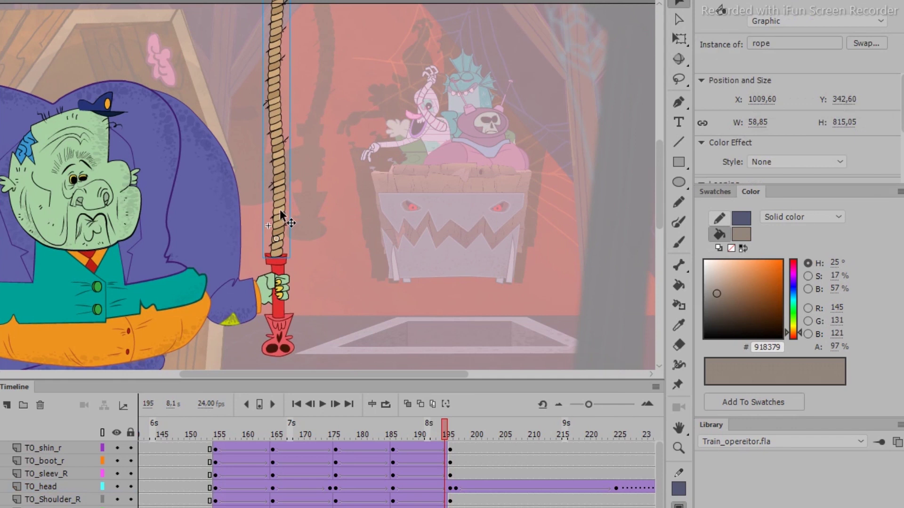
double_click(281, 213)
left_click(375, 440)
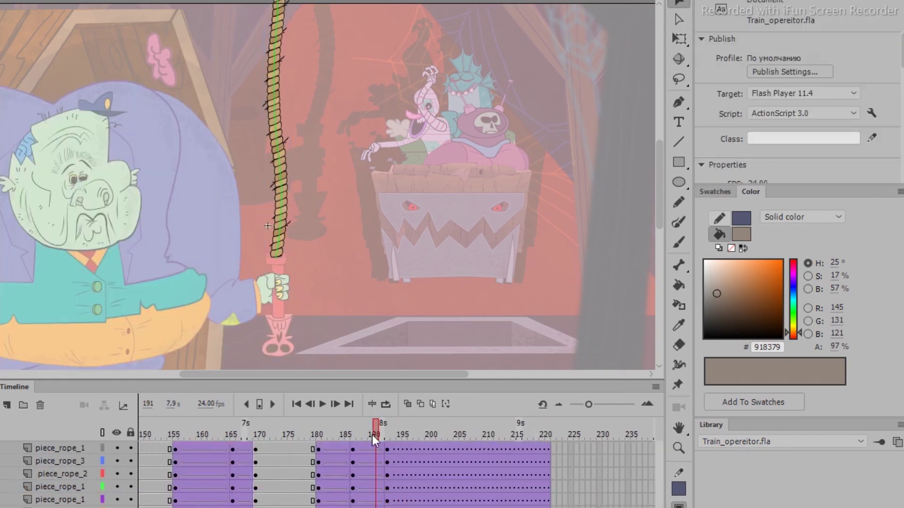
mouse_move(375, 440)
left_mouse_down()
mouse_move(335, 440)
mouse_move(365, 441)
left_mouse_up()
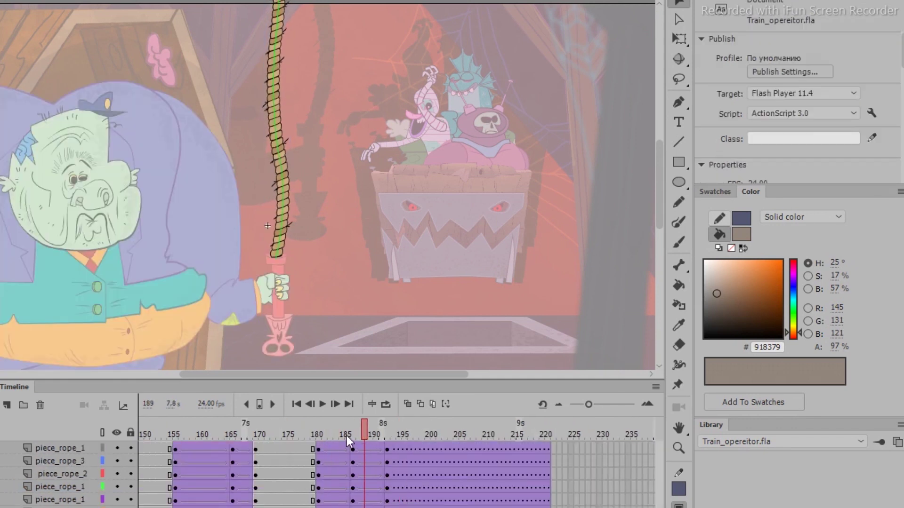
key("z")
left_click(290, 159)
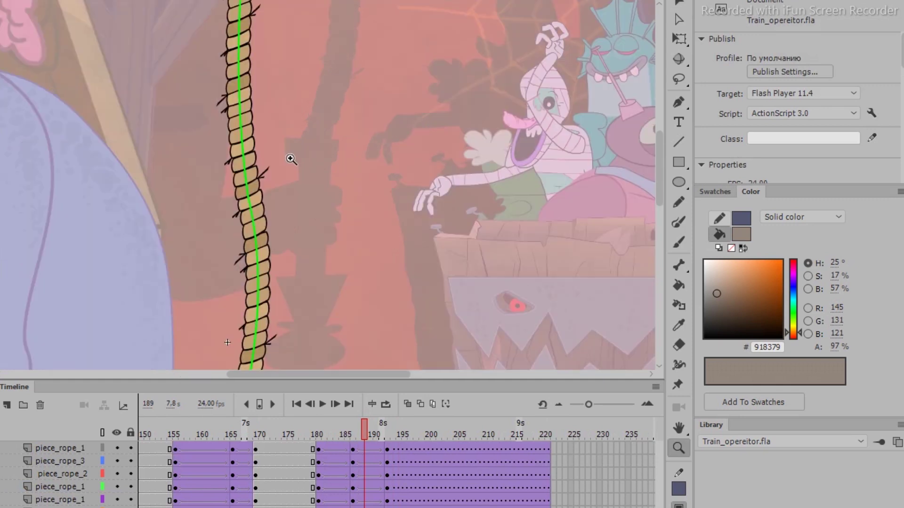
Draw a circle outline, set its stroke to 29.95, and widen the ring's top with the Width tool
left_click_drag(290, 160, 184, 226)
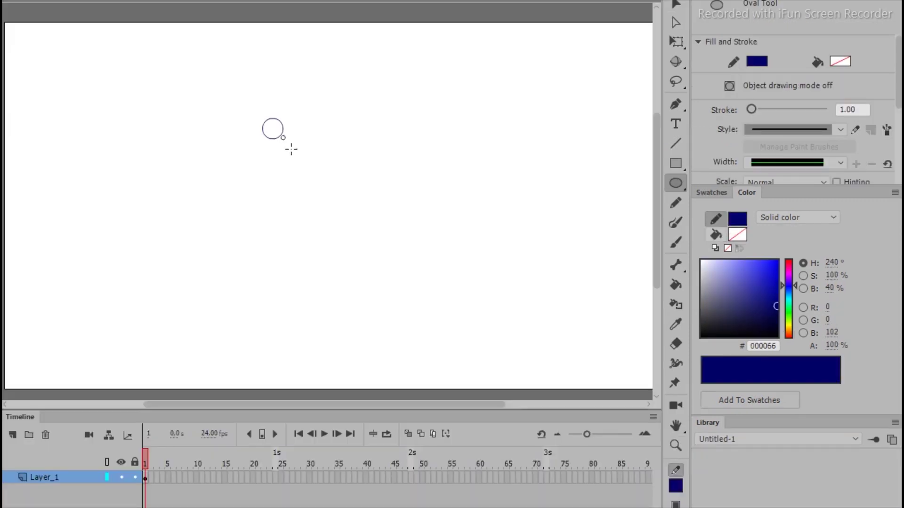
left_click_drag(291, 150, 306, 188)
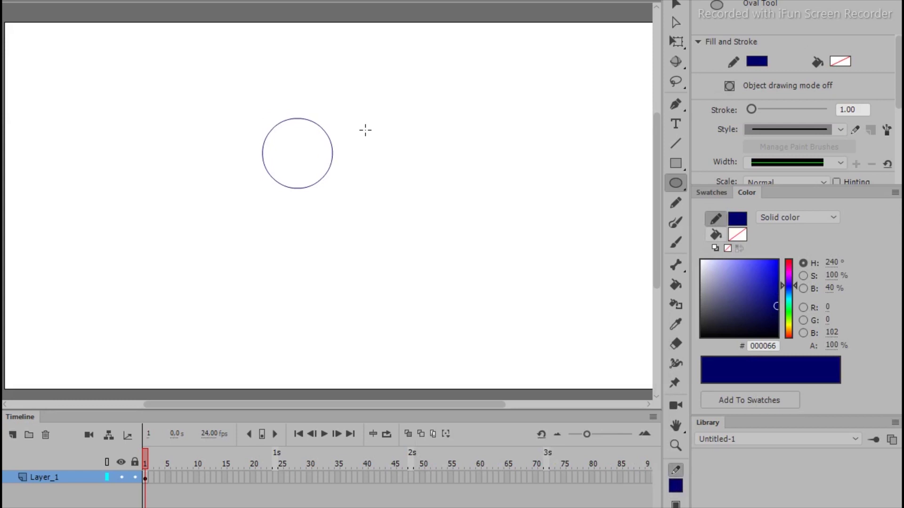
key("v")
mouse_move(367, 90)
left_mouse_down()
mouse_move(237, 189)
mouse_move(229, 213)
left_mouse_up()
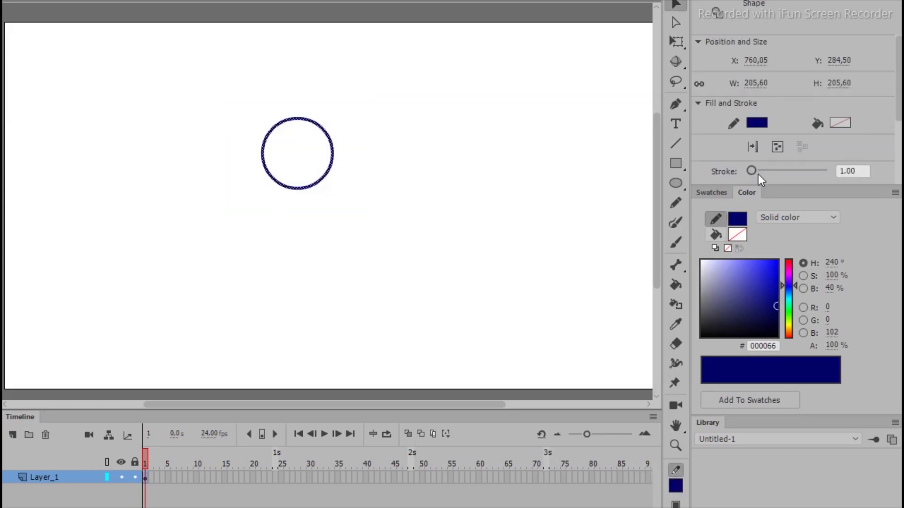
left_click_drag(756, 172, 764, 172)
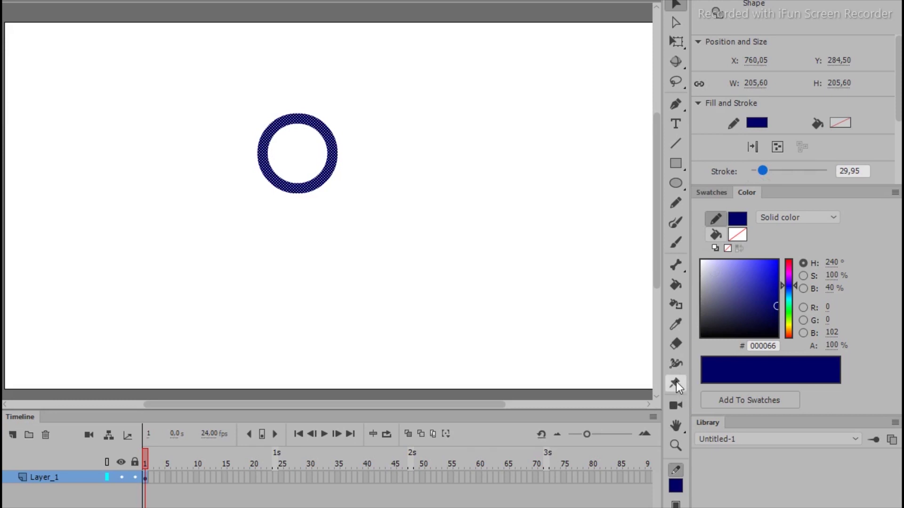
left_click(676, 364)
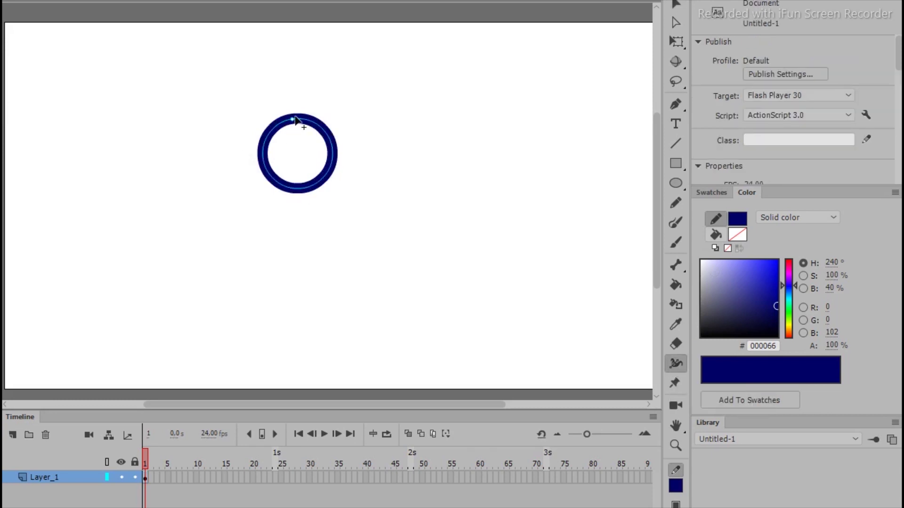
left_click_drag(298, 110, 299, 108)
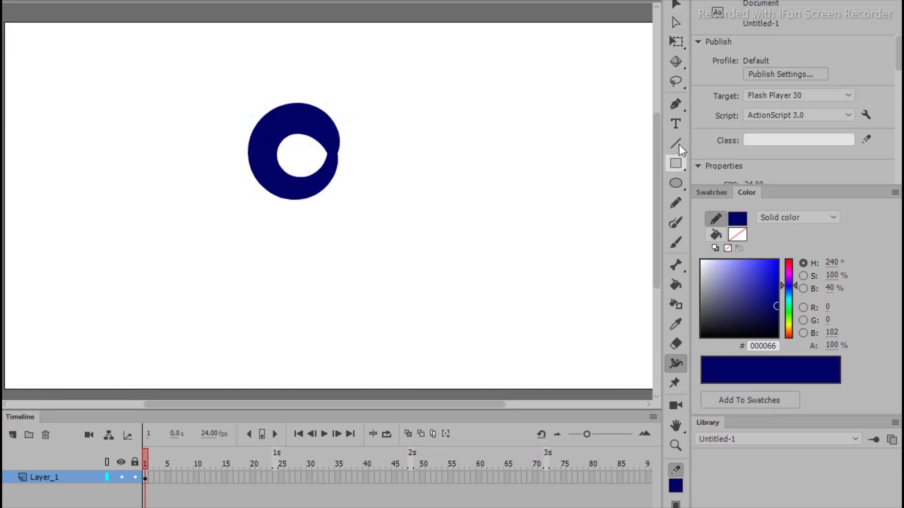
Select the whole ring and rotate it slightly with Free Transform
left_click(676, 5)
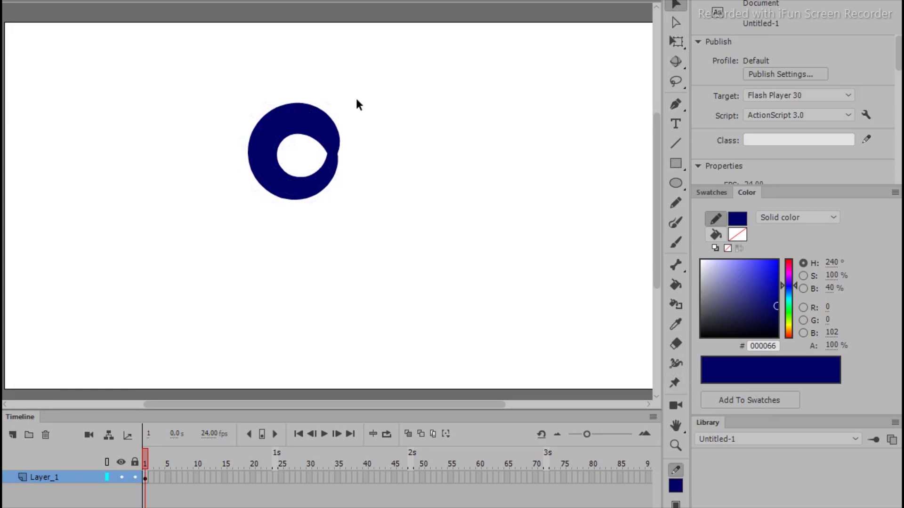
left_click_drag(361, 89, 220, 230)
key("q")
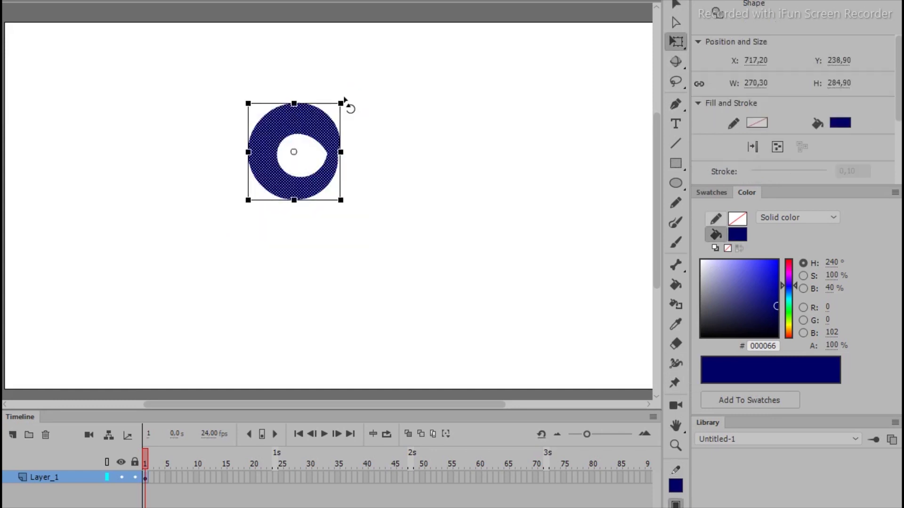
left_click_drag(347, 105, 430, 174)
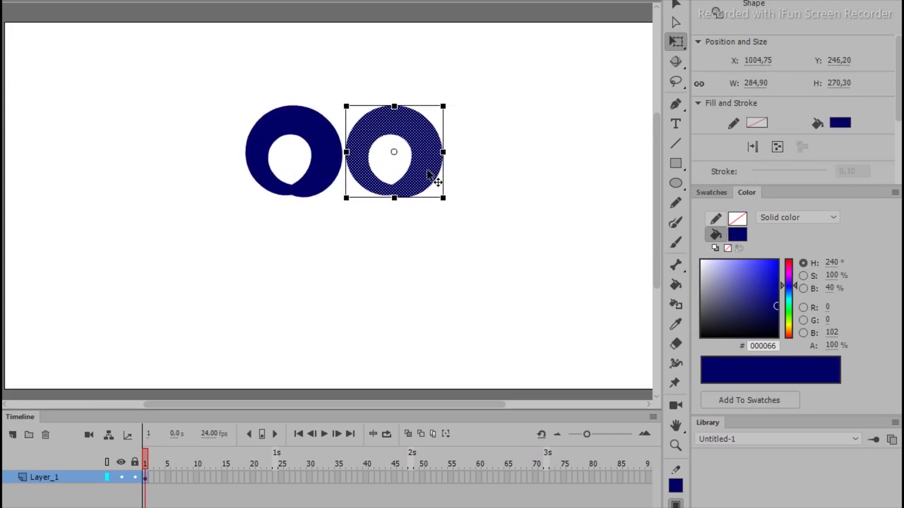
Scale a copy of the ring to 50%, tuck it against the big ring, and select both
key("ctrl+alt+s")
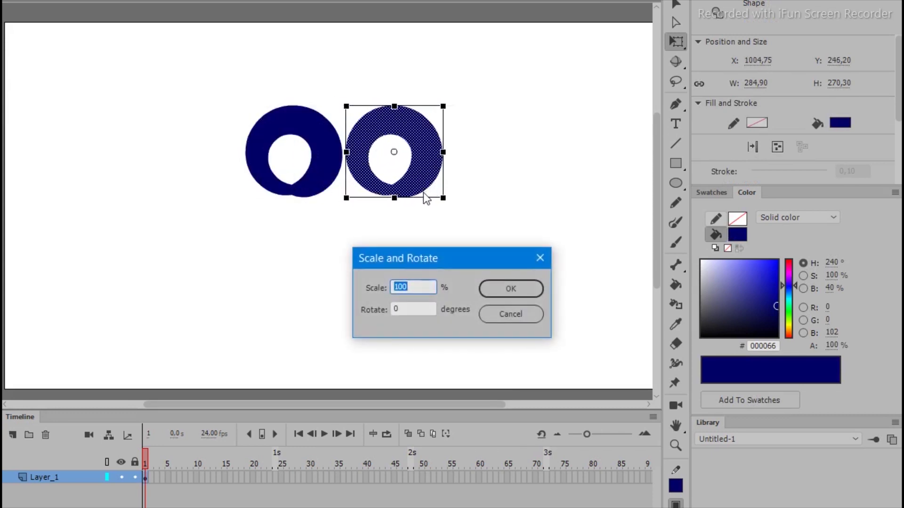
type("50")
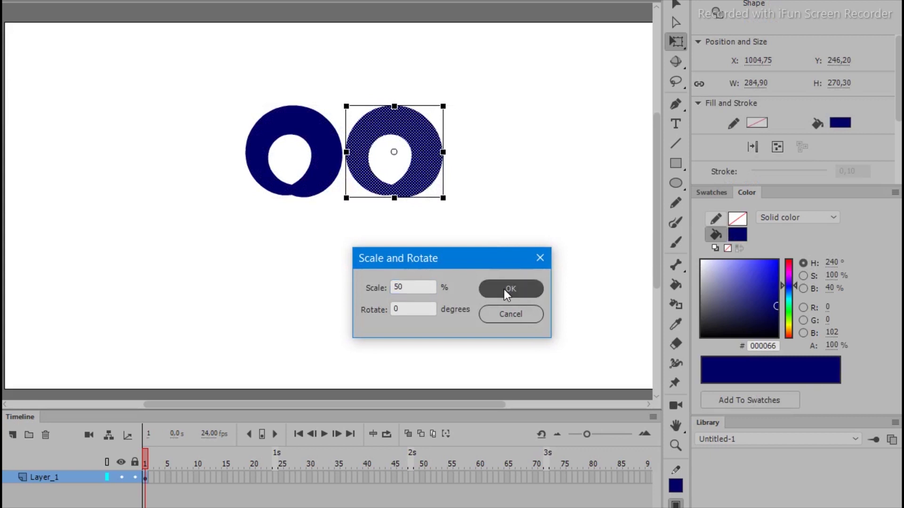
left_click(505, 289)
left_click_drag(409, 149, 374, 170)
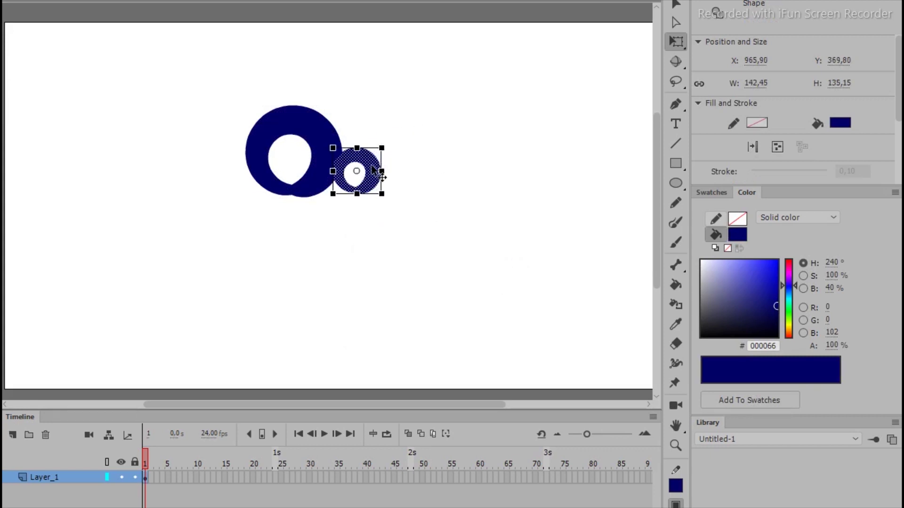
left_click_drag(474, 59, 87, 226)
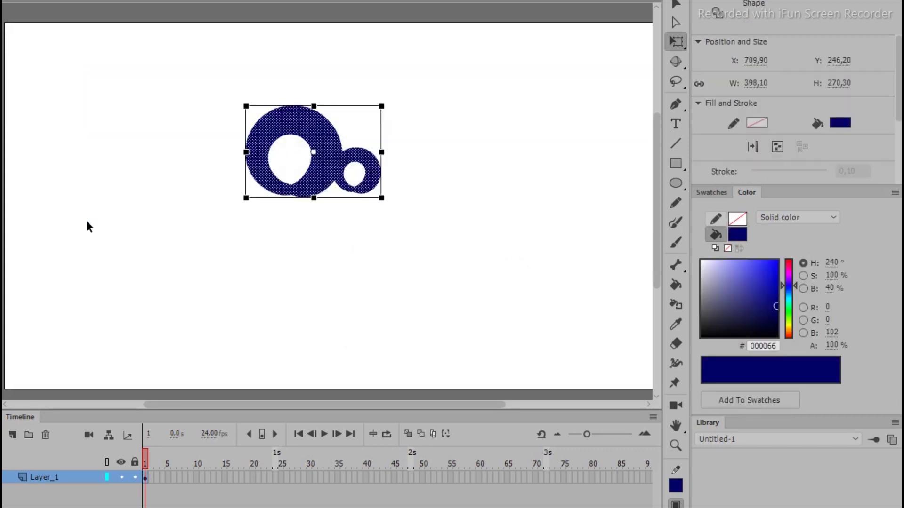
Convert the ring pair to graphic Symbol 1, copy it into a row, and shift the row left
key("F8")
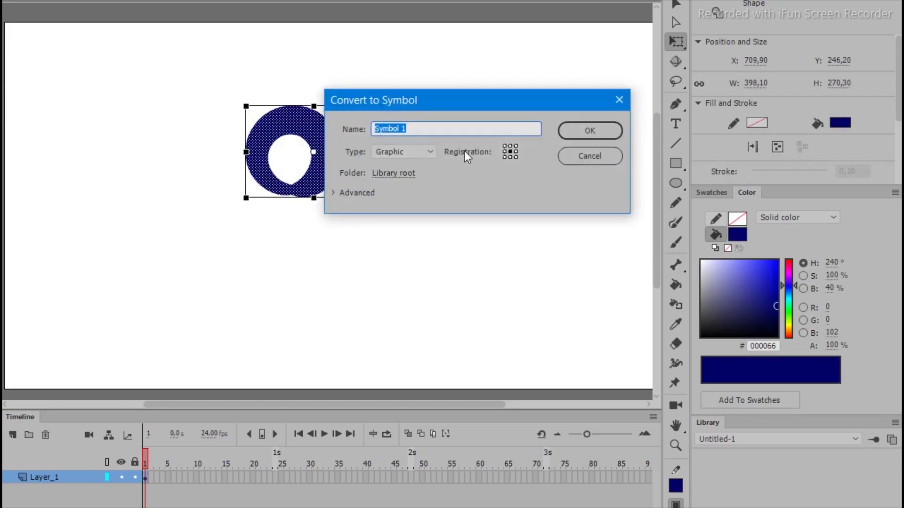
left_click(570, 132)
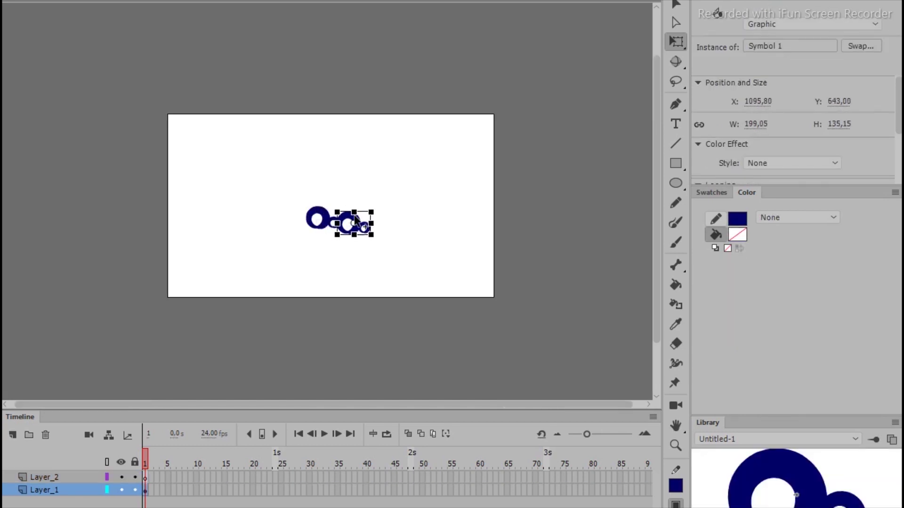
left_click_drag(365, 225, 450, 219)
left_click(427, 216)
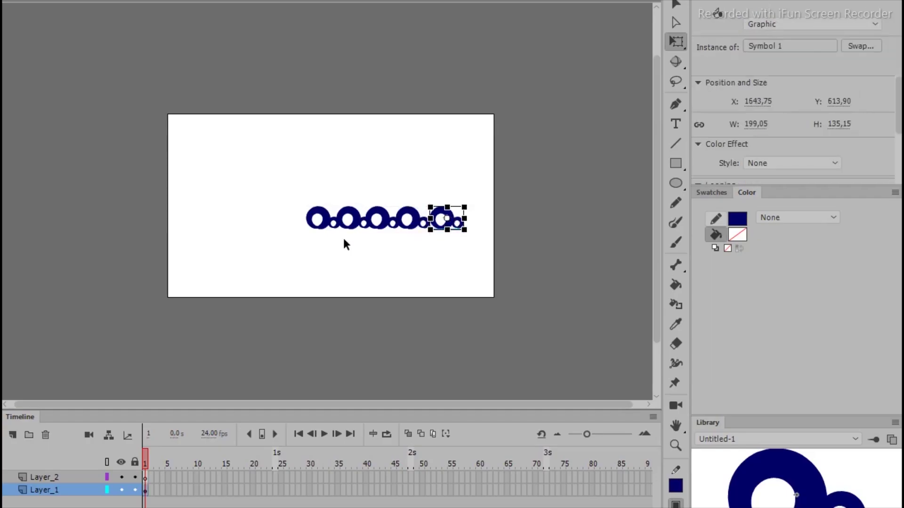
key("ctrl+a")
left_click_drag(320, 221, 370, 223)
left_click(218, 244)
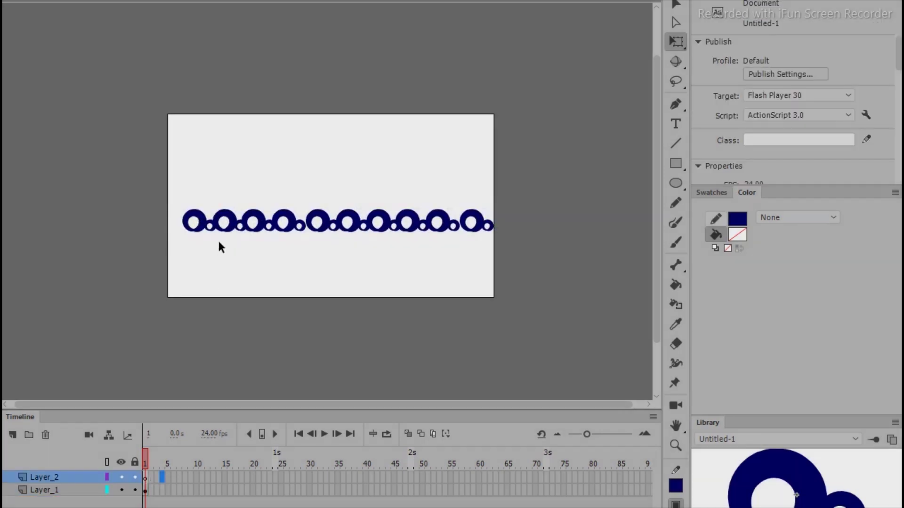
Draw a thick bright green line across the rings on Layer_2 and lock Layer_1
left_click(163, 478)
key("n")
left_click(679, 485)
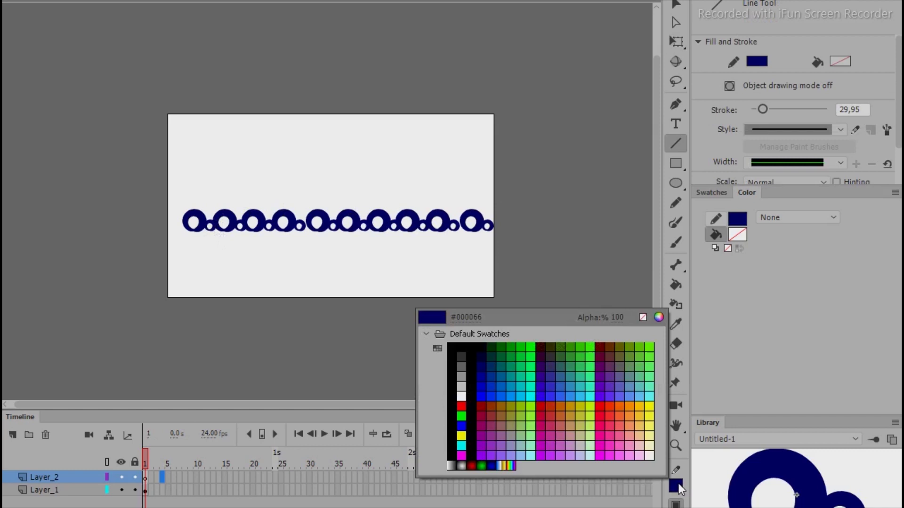
left_click(534, 347)
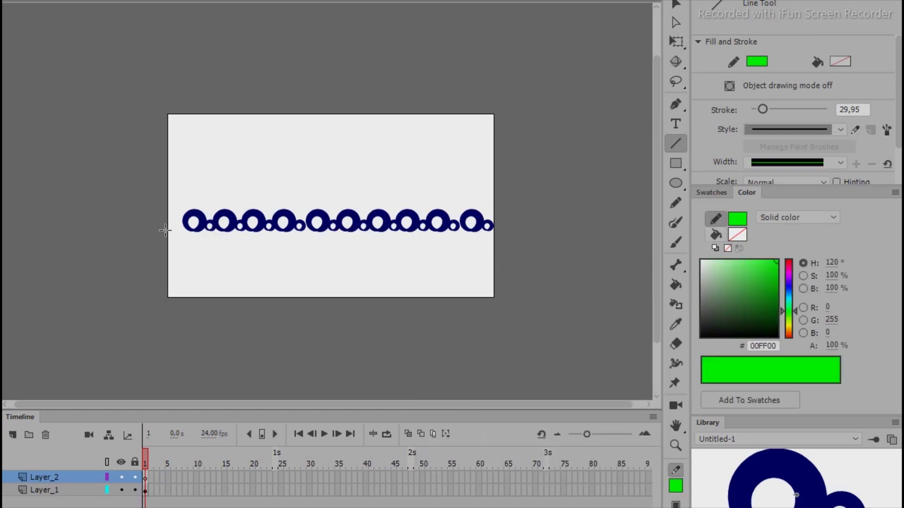
left_click_drag(177, 219, 487, 219)
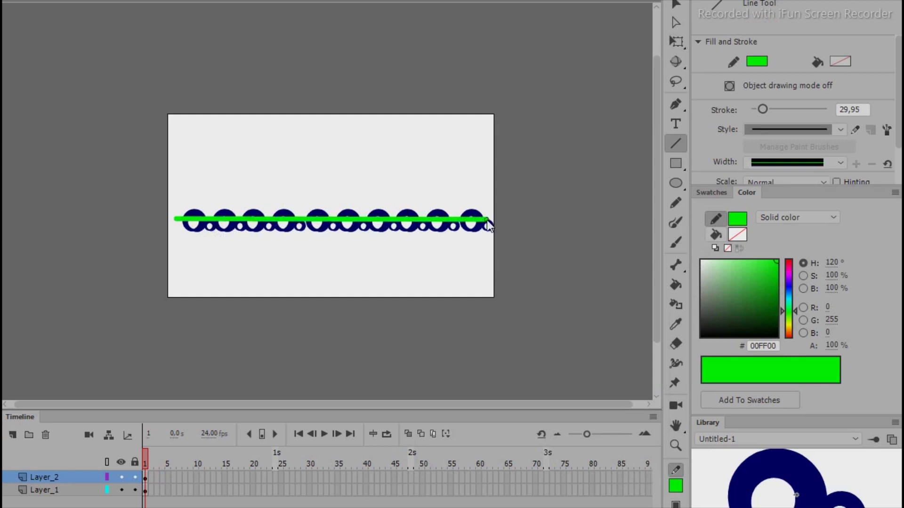
left_click(134, 490)
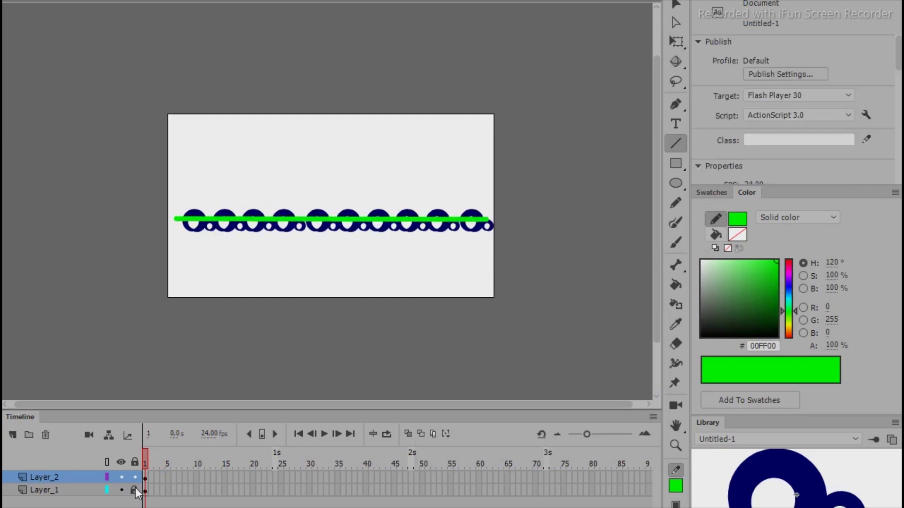
Bend the green line upward in the middle and down on the right into a wave
key("b")
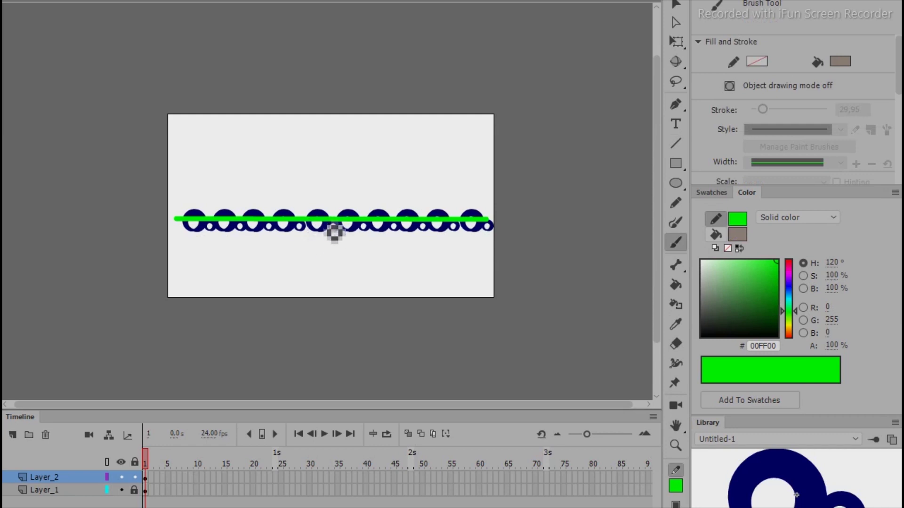
key("v")
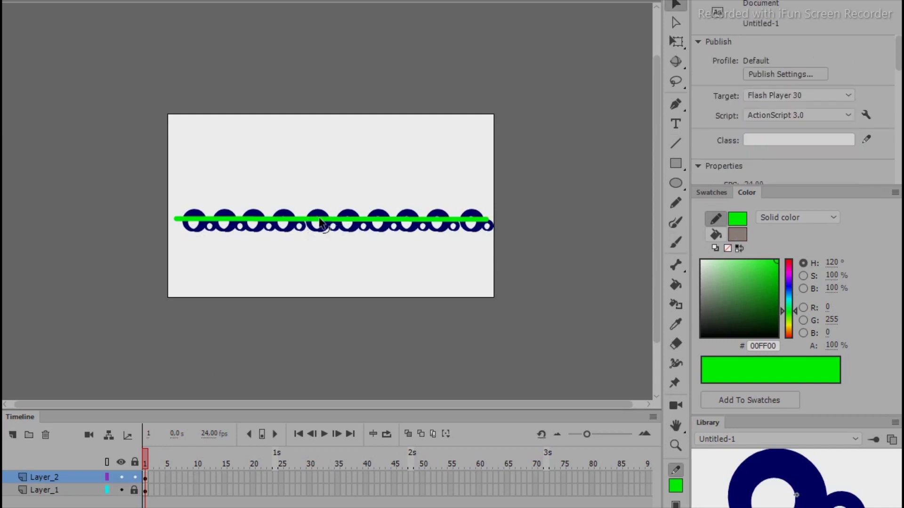
left_click_drag(320, 221, 256, 191)
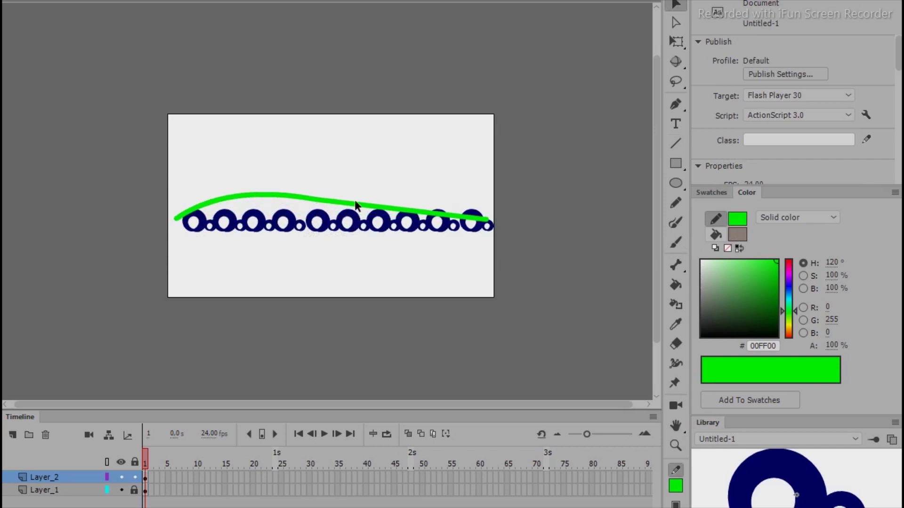
left_click_drag(371, 205, 371, 213)
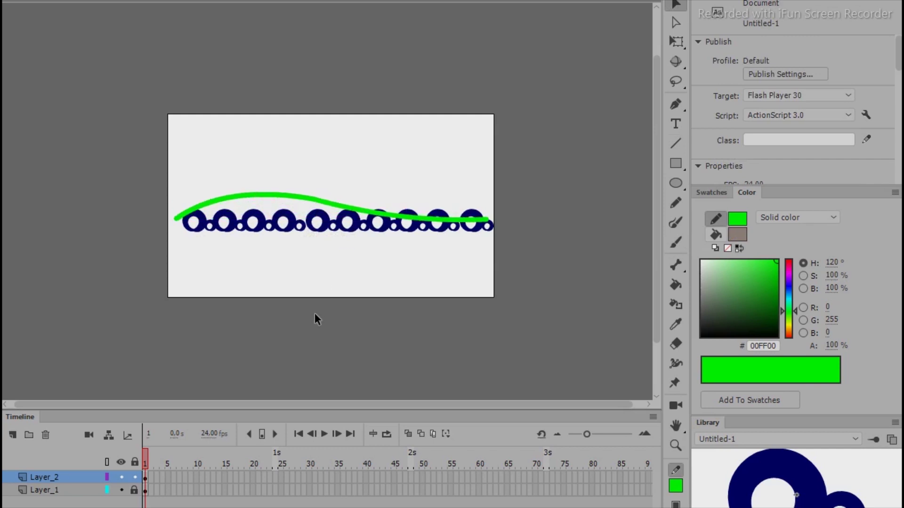
Convert Layer_2 into a guide layer and check its layer properties
right_click(89, 478)
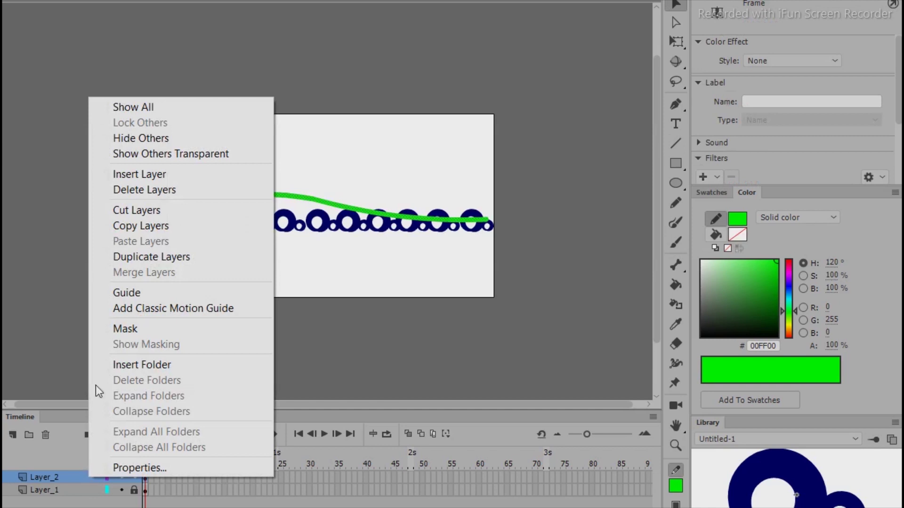
left_click(123, 294)
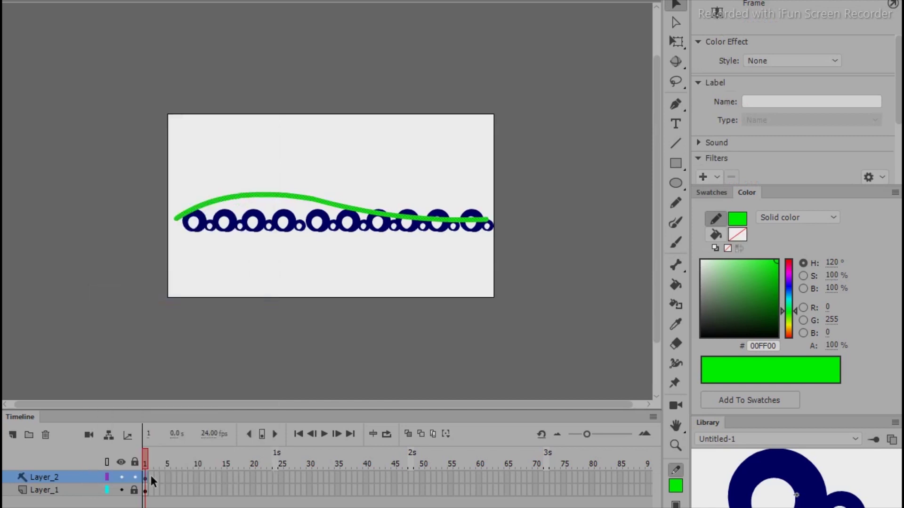
double_click(107, 477)
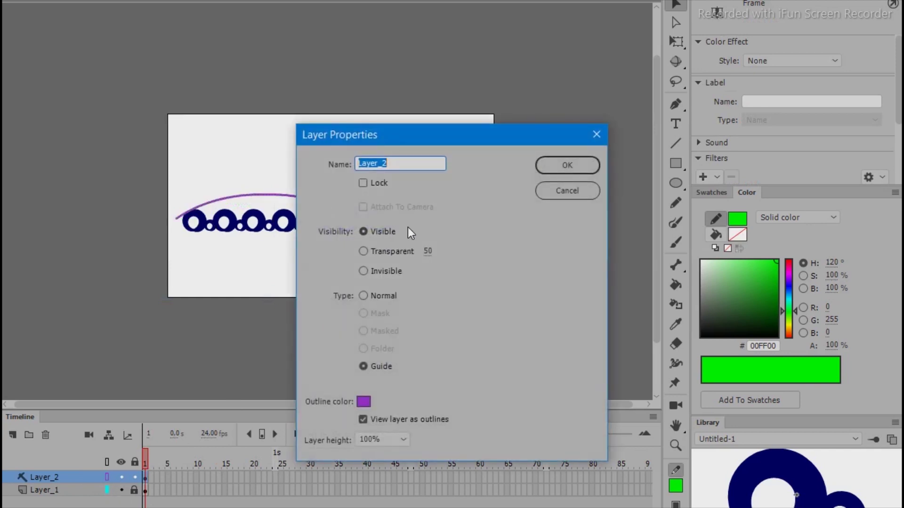
key("Escape")
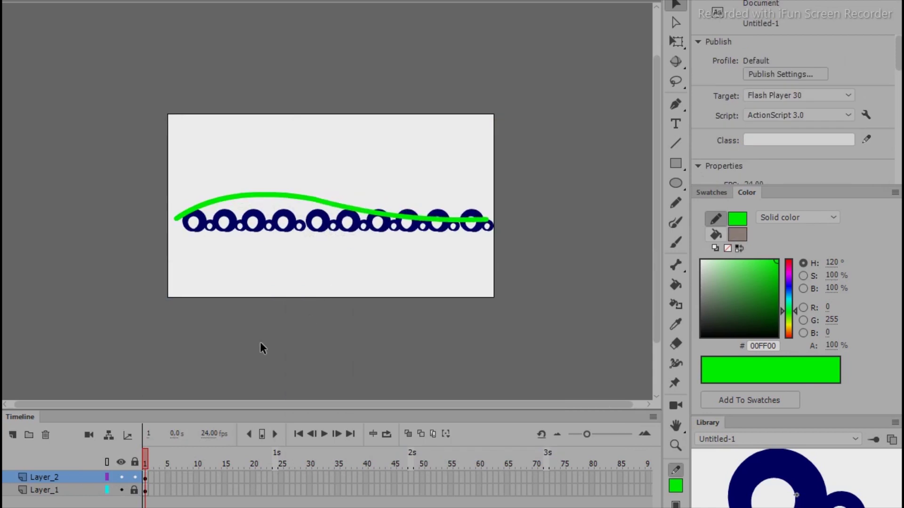
Reapply Guide to Layer_2 and drag Layer_1 beneath it as the guided layer
right_click(88, 478)
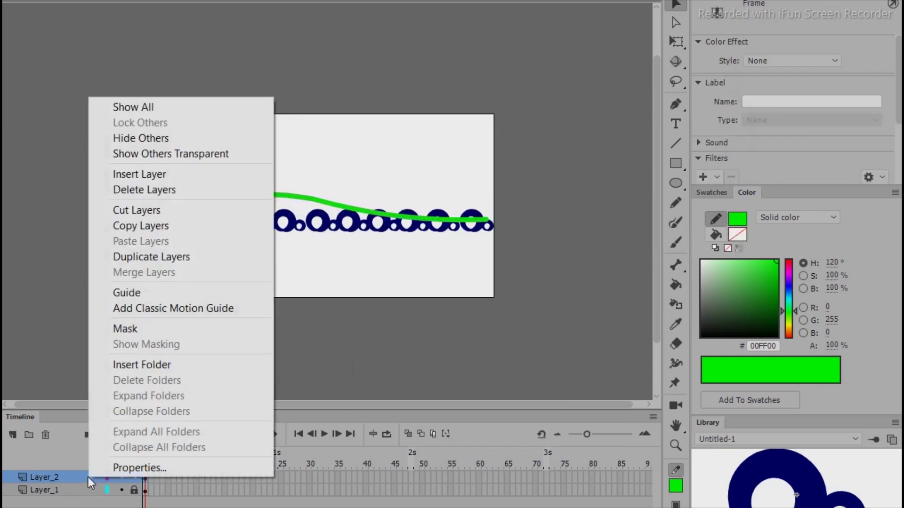
left_click(124, 293)
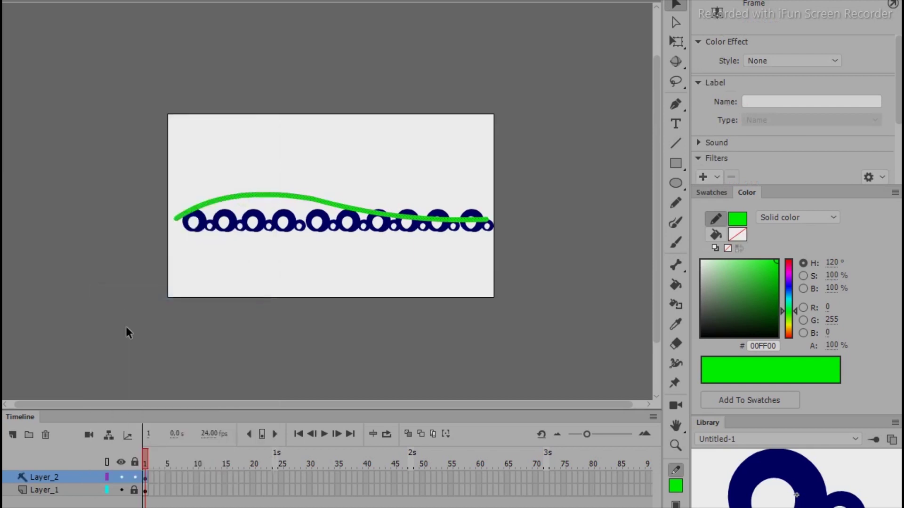
double_click(107, 477)
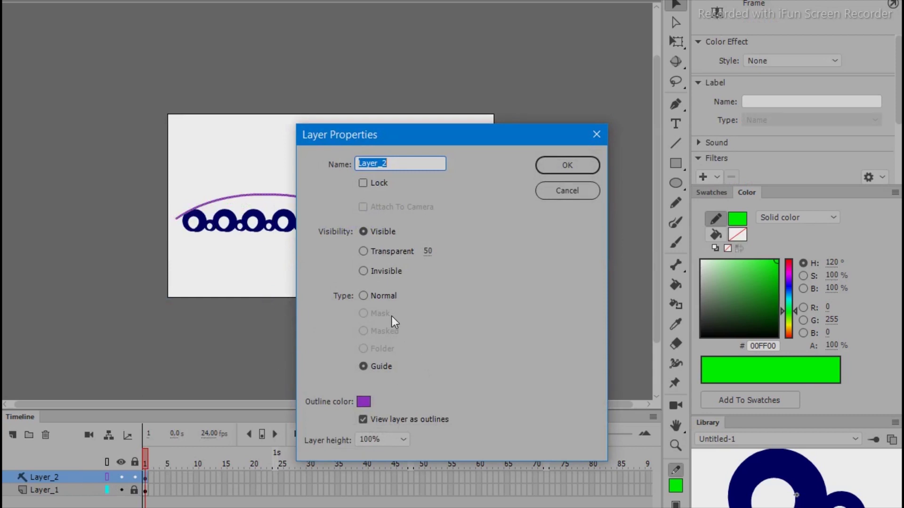
left_click(593, 137)
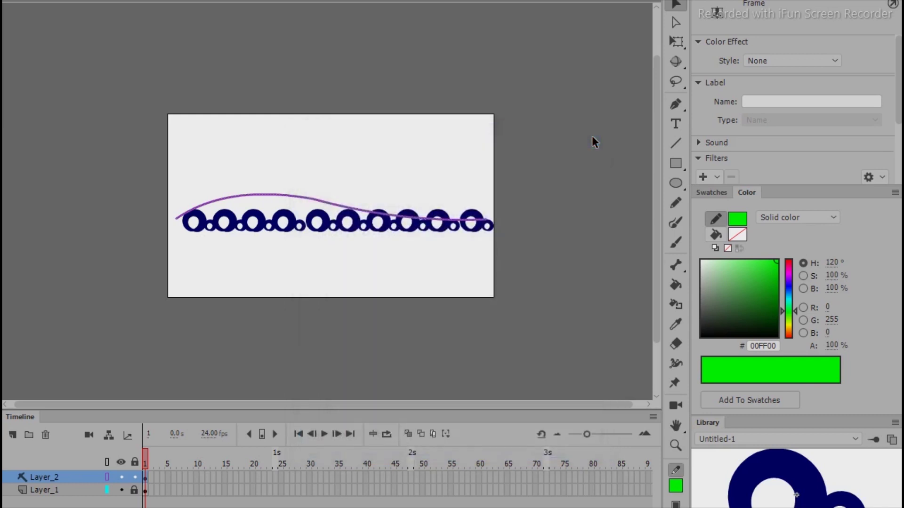
left_click(80, 490)
left_click_drag(81, 484, 81, 484)
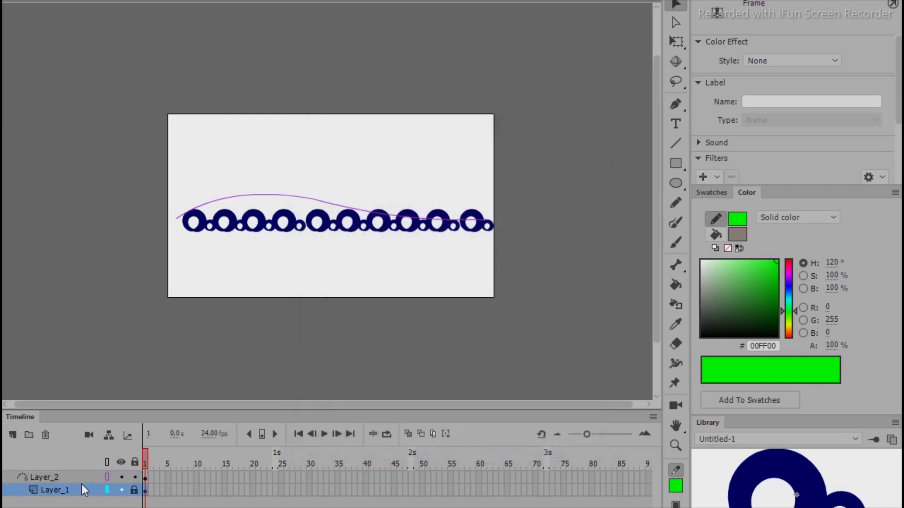
Set Layer_1's outline colour to red in its Layer Properties
double_click(107, 490)
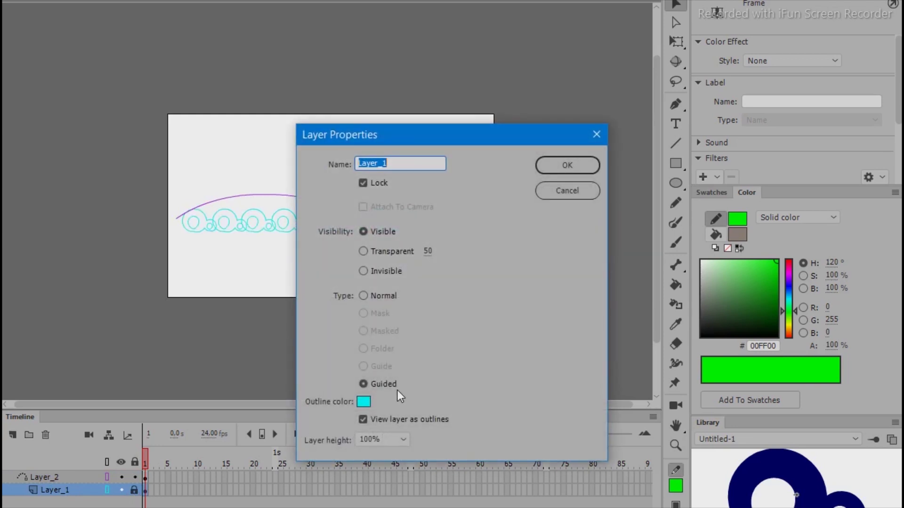
left_click(597, 134)
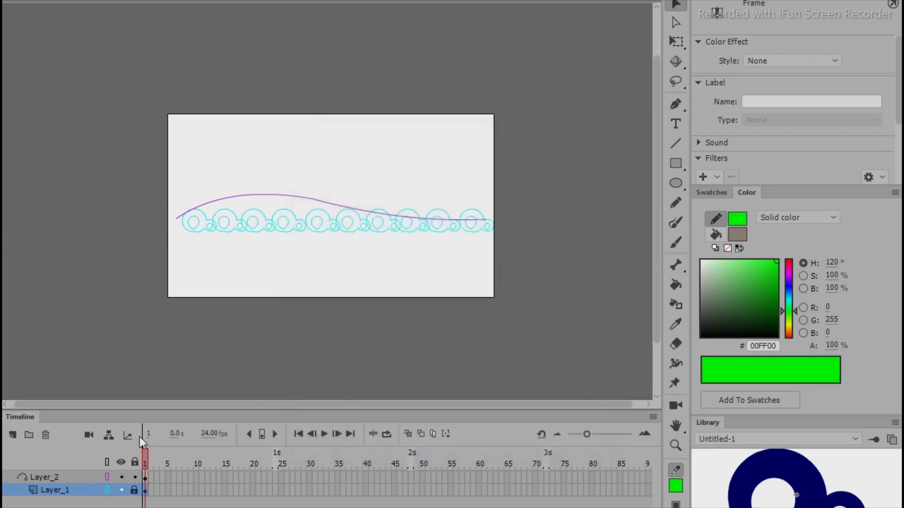
double_click(106, 491)
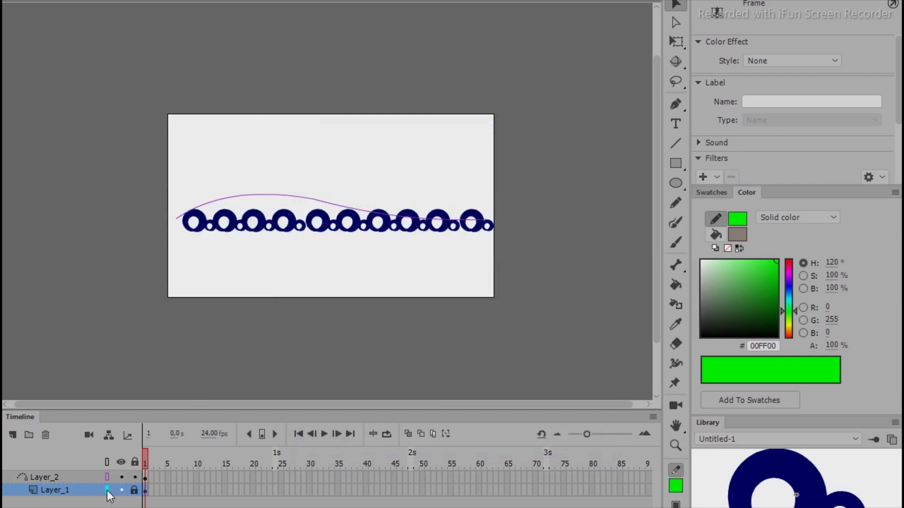
left_click(361, 401)
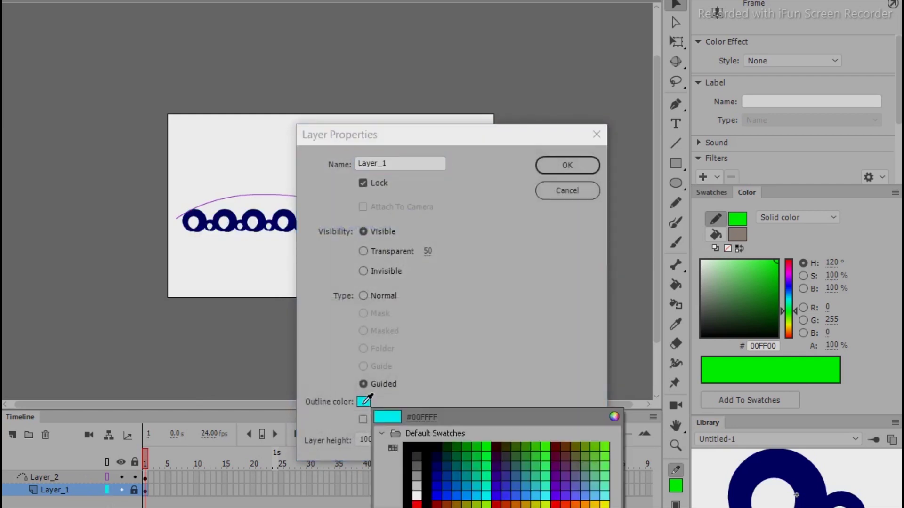
left_click(417, 503)
left_click(563, 165)
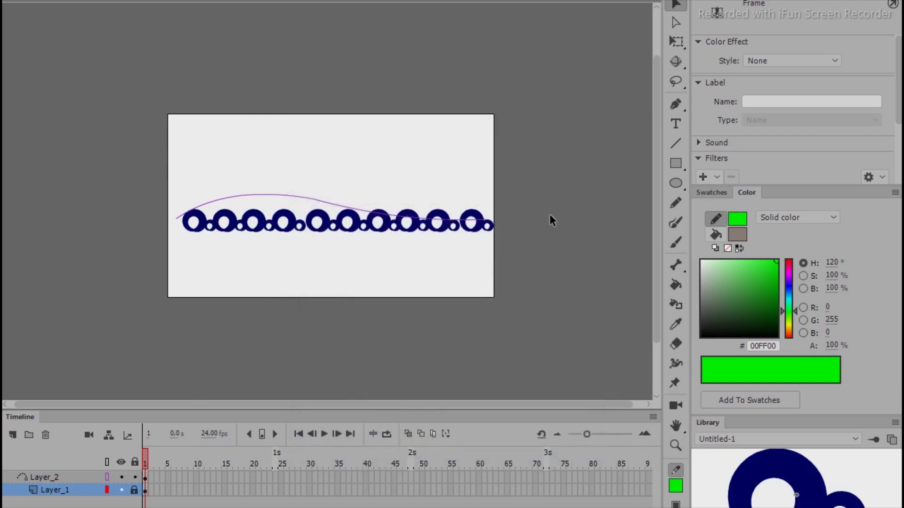
left_click(550, 214)
Lock, then unlock Layer_1 and select all its lace circles
left_click(134, 491)
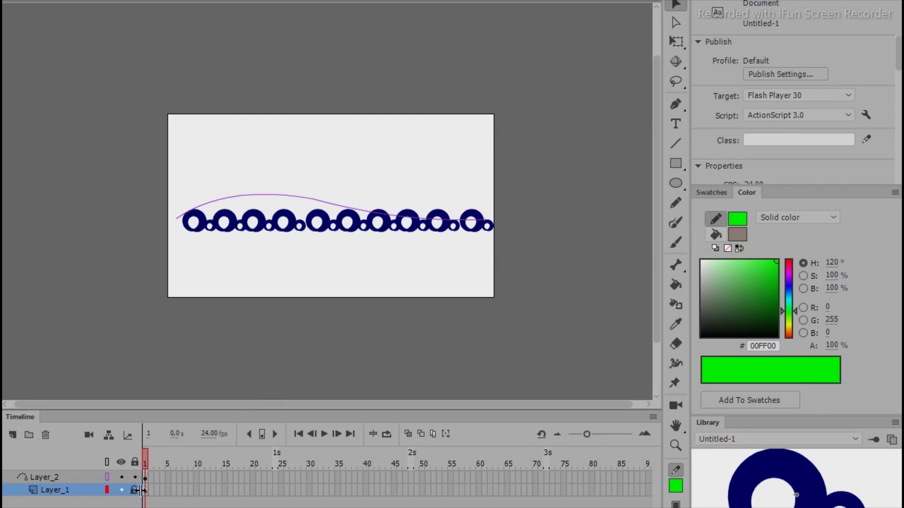
left_click(146, 491)
left_click(134, 490)
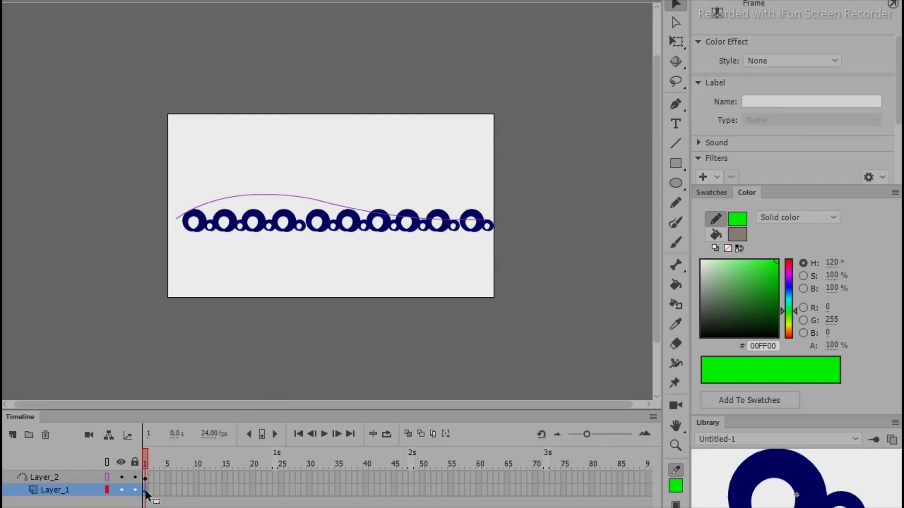
Try distributing the circles to layers, undo it, and show Layer_1's circles filled again
left_click(145, 491)
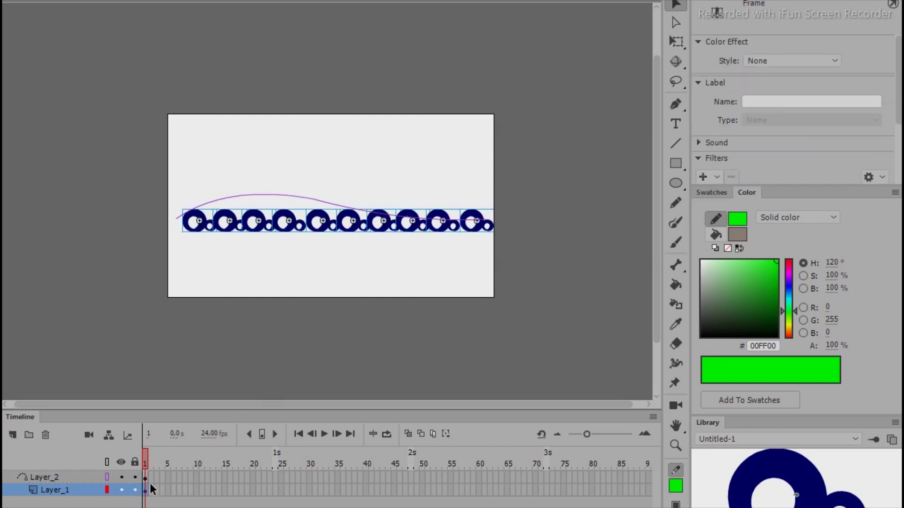
key("ctrl+shift+d")
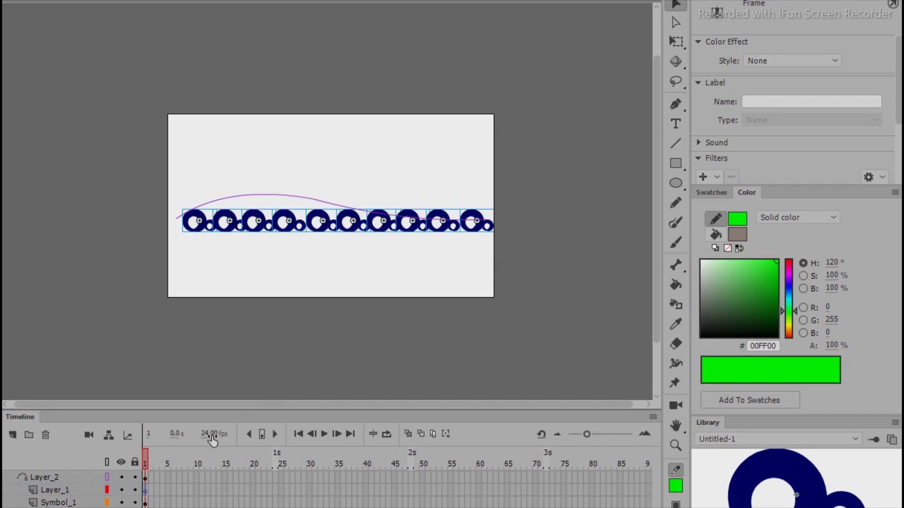
key("ctrl+z")
left_click(134, 490)
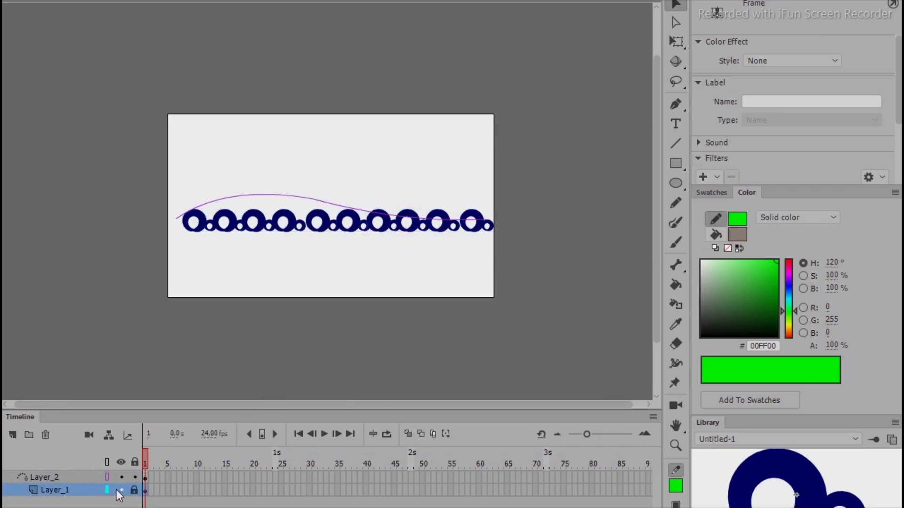
double_click(106, 490)
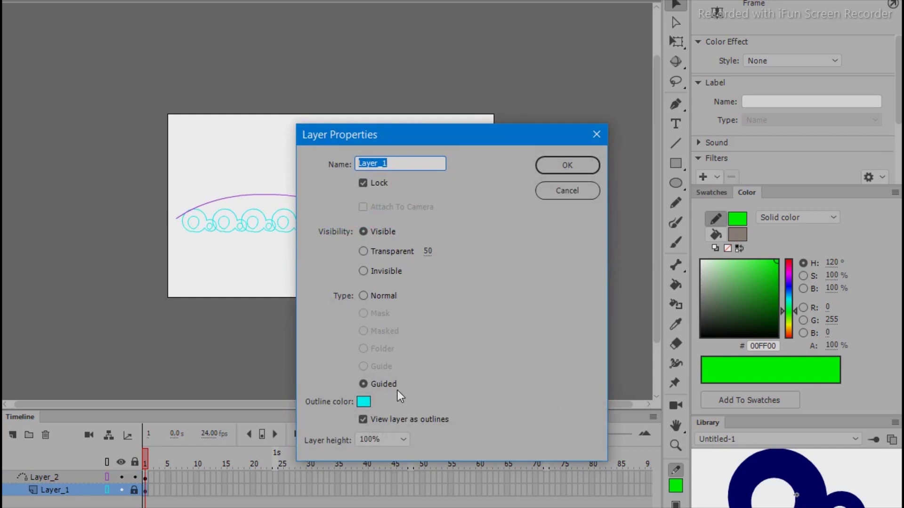
left_click(597, 134)
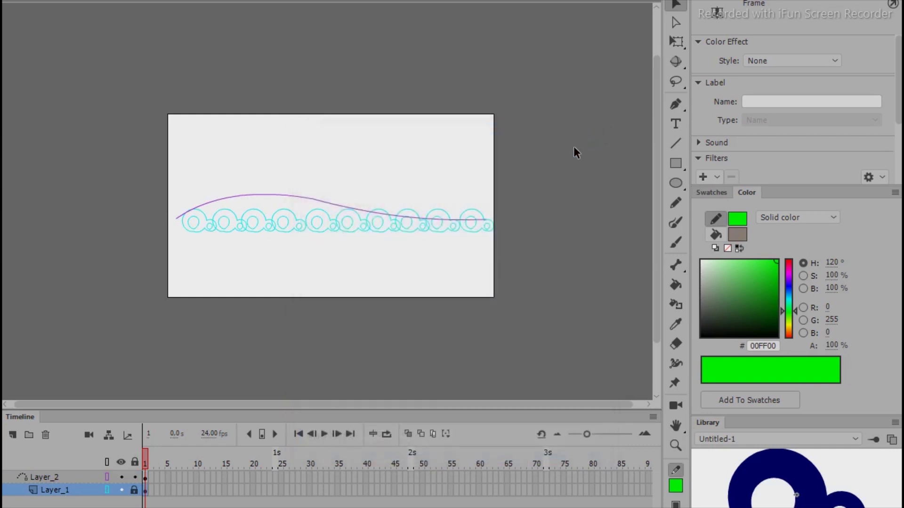
left_click(108, 490)
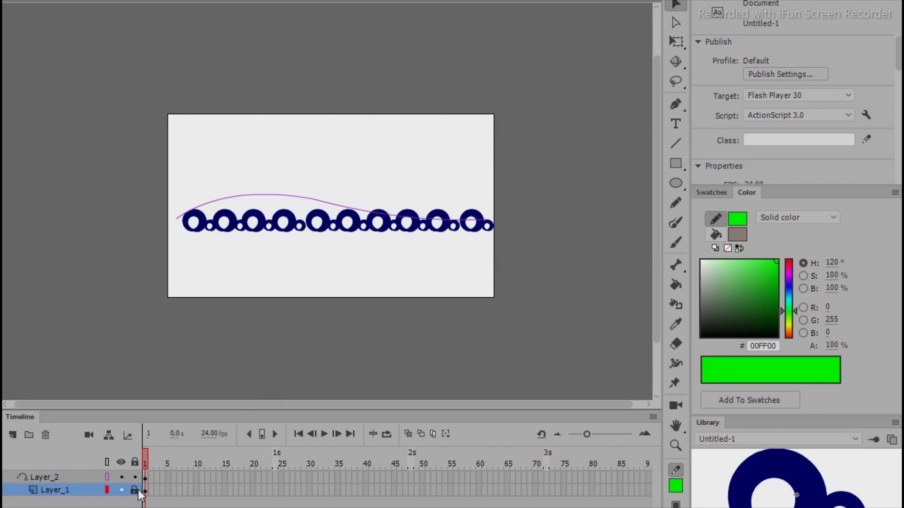
Unlock Layer_1, select all circles and distribute them to layers with Ctrl+Shift+D
left_click(146, 492)
left_click(135, 490)
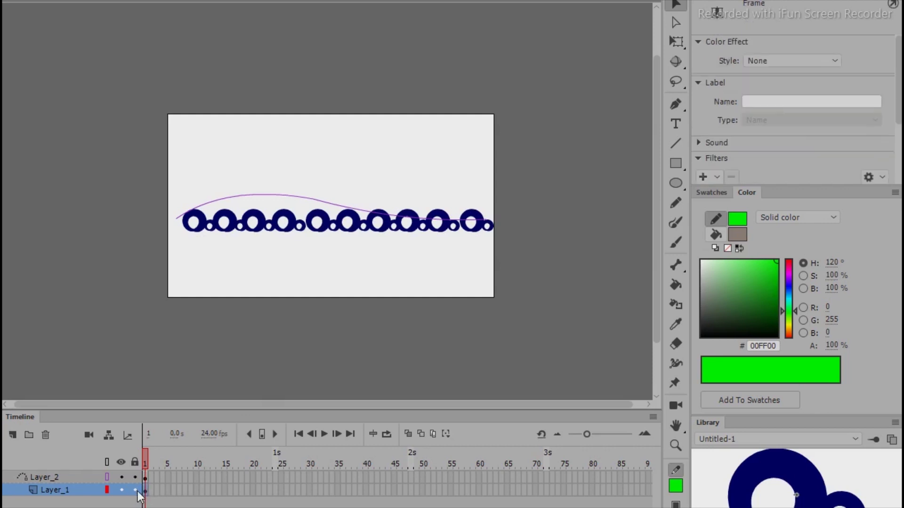
left_click(146, 492)
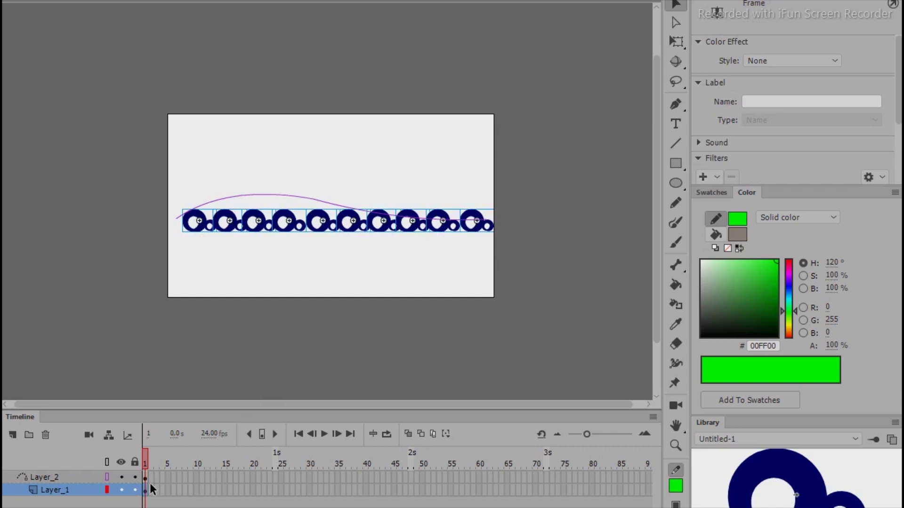
key("ctrl+shift+d")
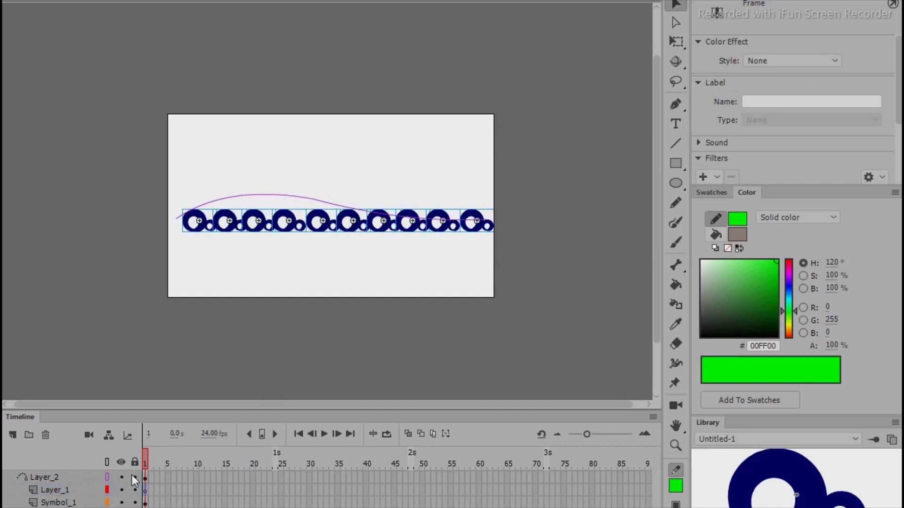
Enlarge the timeline and insert keyframes at frame 30 on every layer
left_click_drag(400, 416, 378, 380)
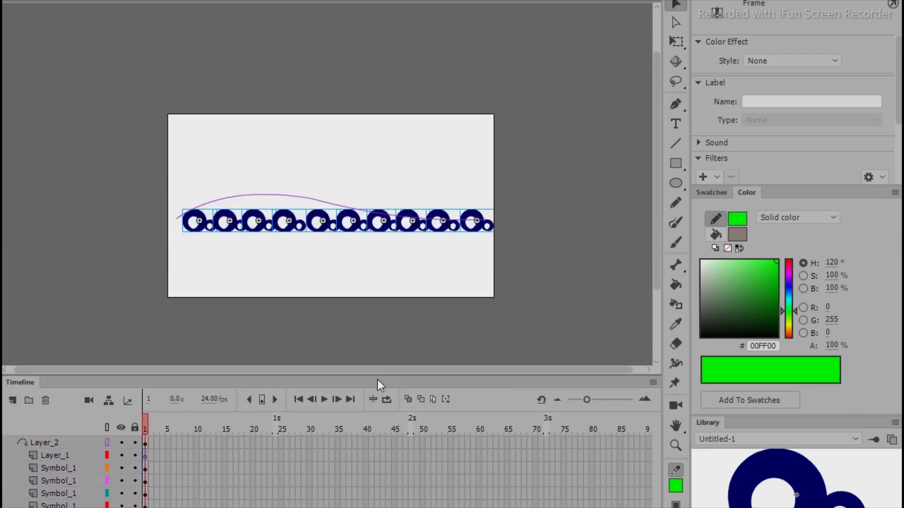
left_click_drag(308, 443, 309, 461)
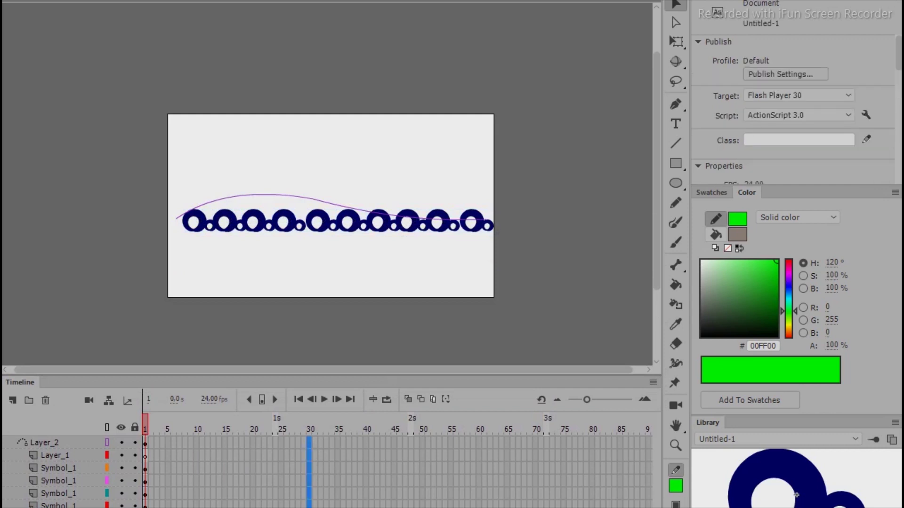
key("F6")
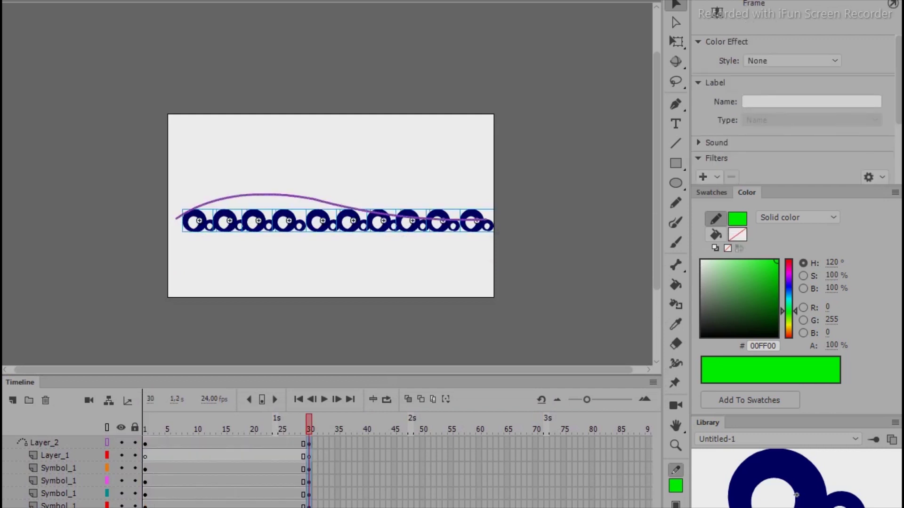
Turn off outline view on Layer_2 so the guide shows as a solid green stroke
left_click(391, 347)
left_click(309, 443)
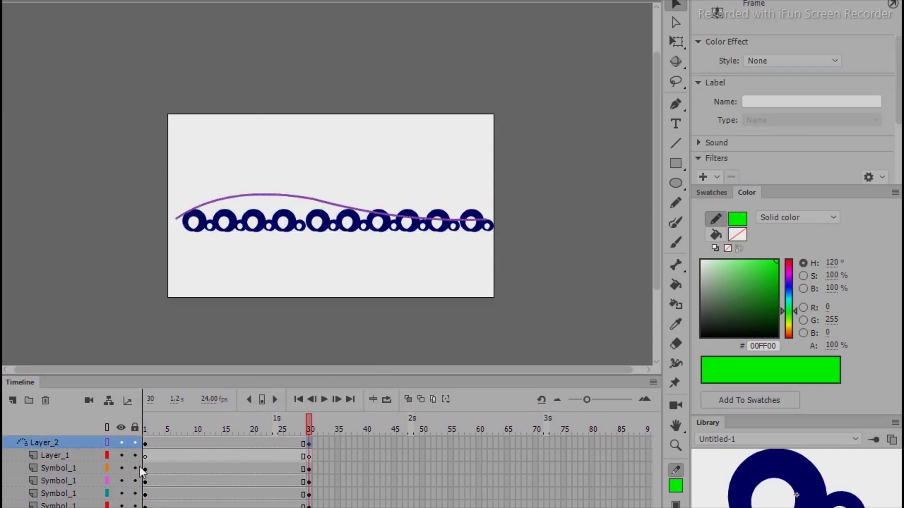
left_click(106, 442)
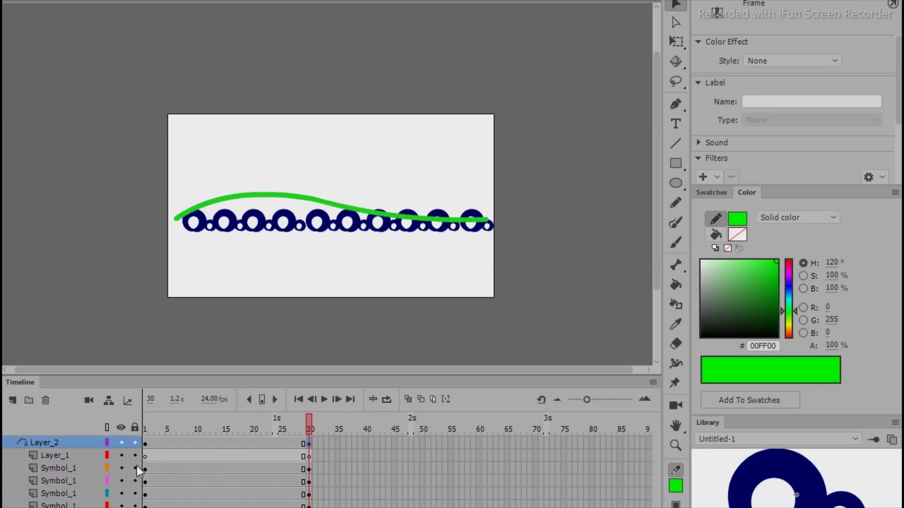
Lock the Symbol_1 layers and bend the green guide line into a smooth wave
left_click_drag(136, 468, 135, 507)
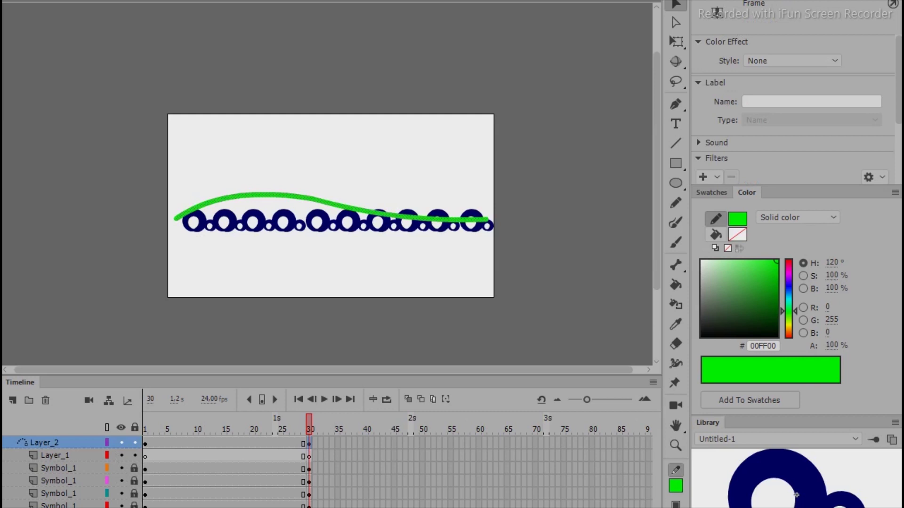
left_click(356, 182)
left_click_drag(284, 194, 290, 231)
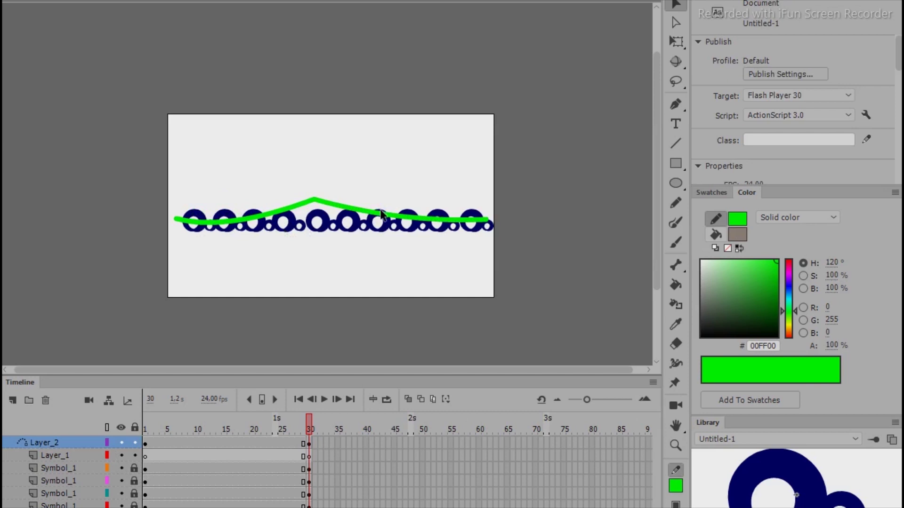
left_click_drag(384, 214, 385, 190)
left_click_drag(310, 204, 310, 210)
Apply a shape tween to the guide frames and classic tweens to circle frames 10–29, then preview
left_click_drag(260, 443, 299, 442)
right_click(300, 442)
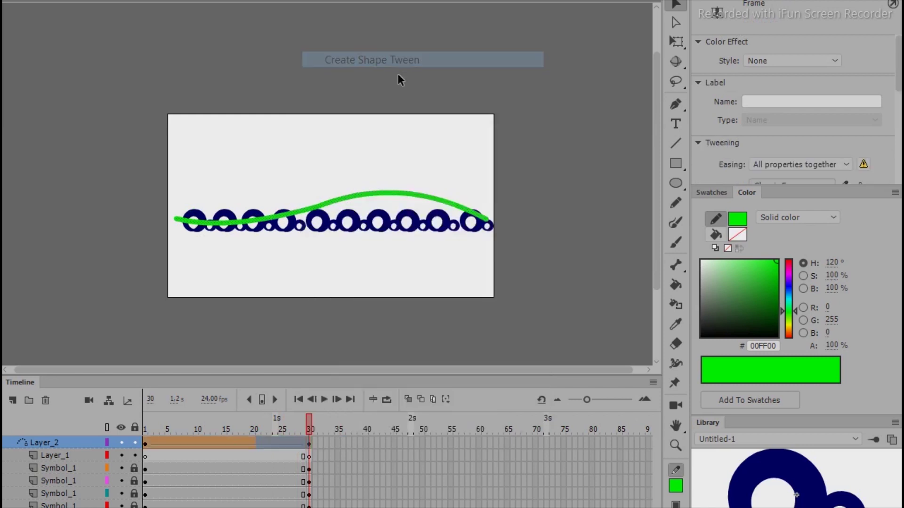
mouse_move(292, 426)
left_mouse_down()
mouse_move(151, 427)
mouse_move(295, 429)
left_mouse_up()
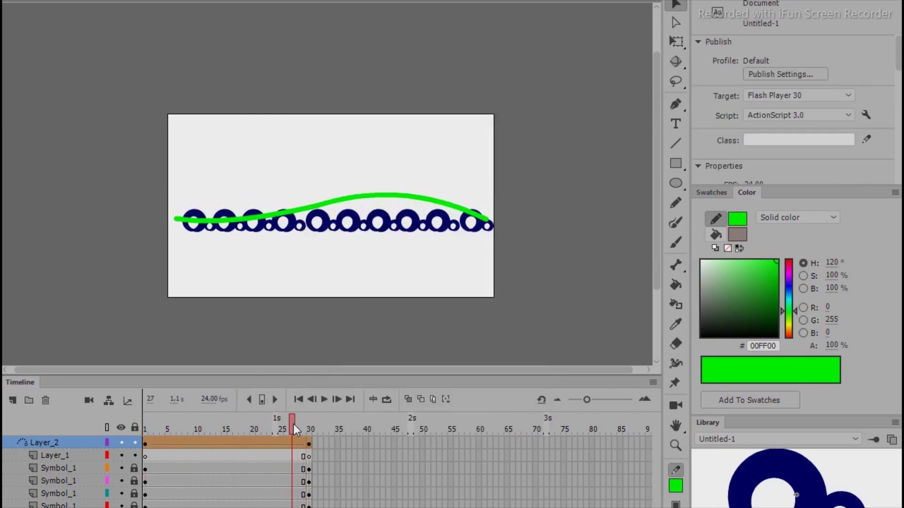
left_click_drag(196, 455, 303, 506)
right_click(288, 489)
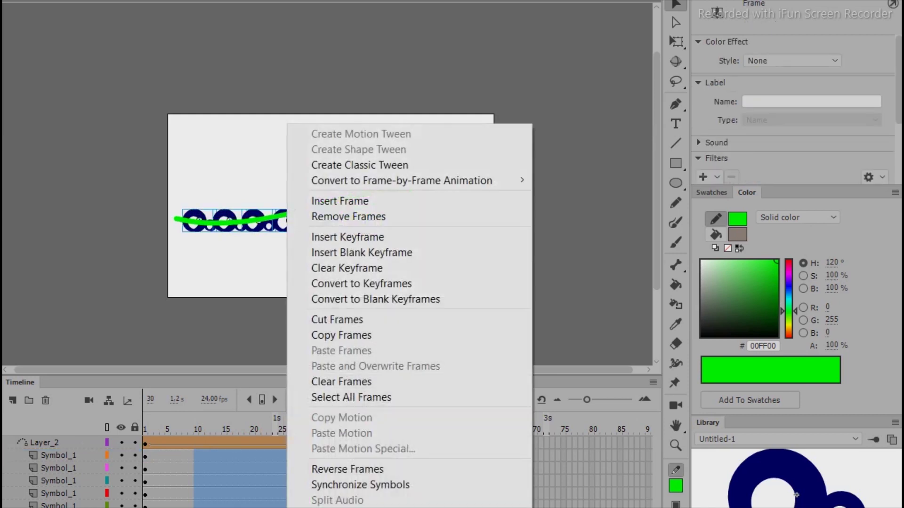
left_click(351, 166)
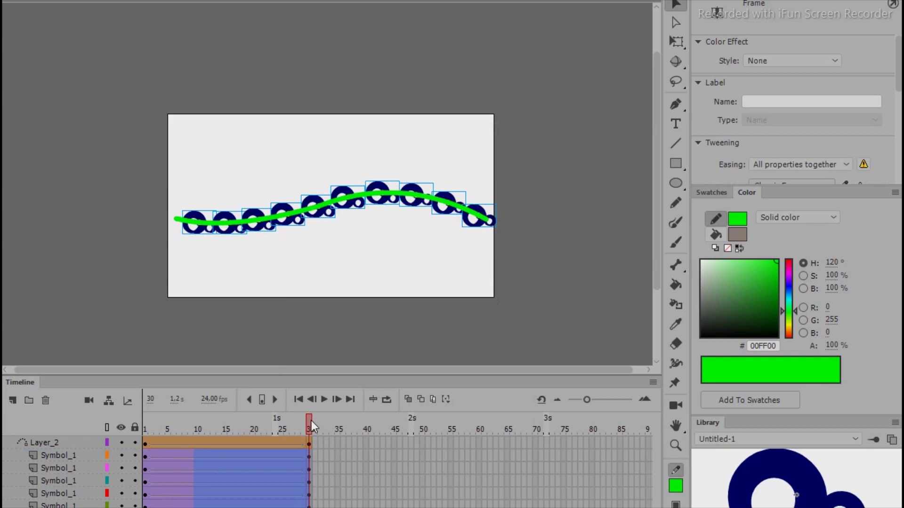
left_click_drag(311, 429, 328, 424)
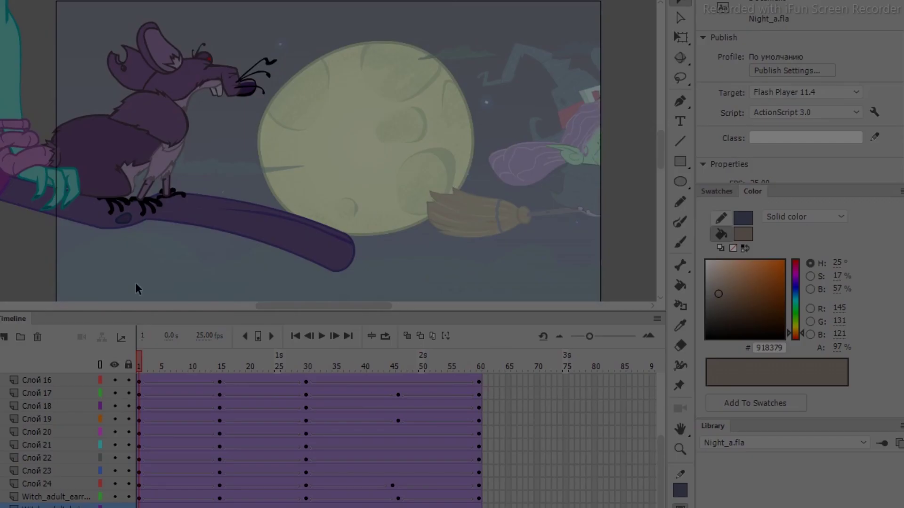
Zoom out on the witch symbol and scrub its animation up to frame 39
left_click_drag(141, 274, 501, 324)
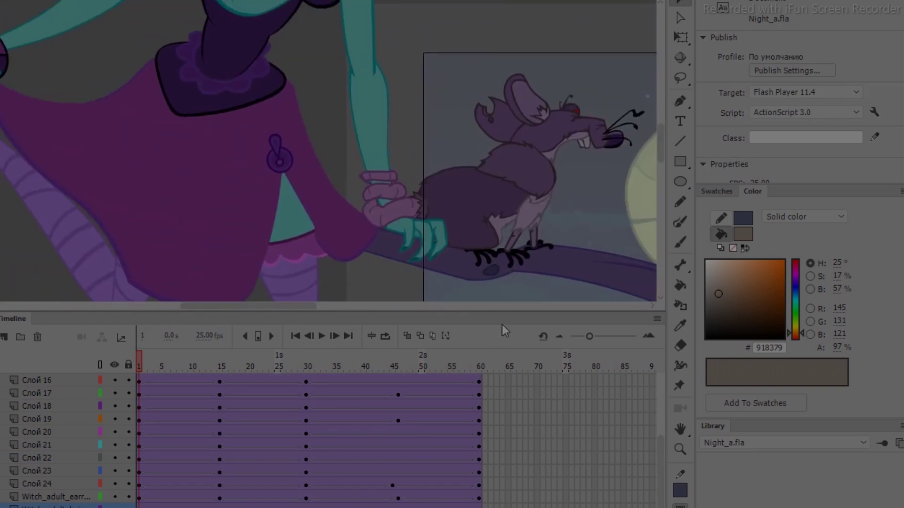
key("ctrl+minus")
key("ctrl+minus")
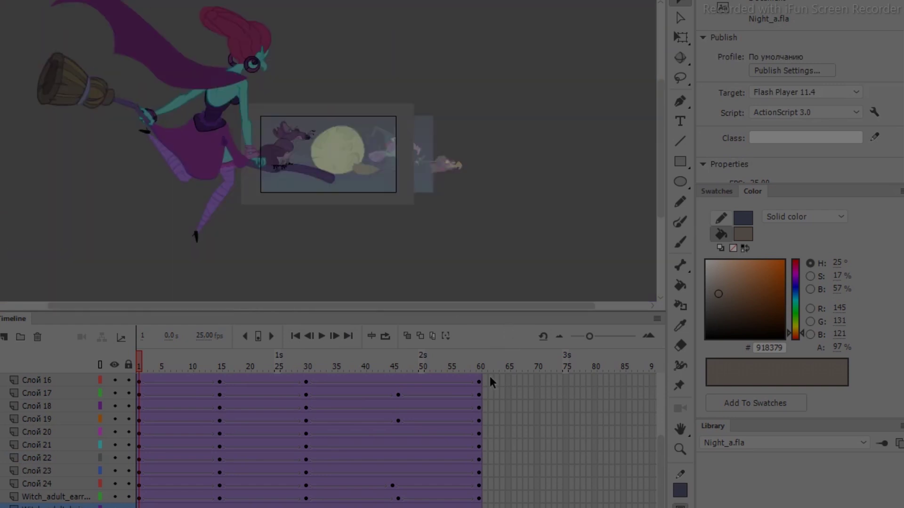
left_click_drag(143, 360, 499, 341)
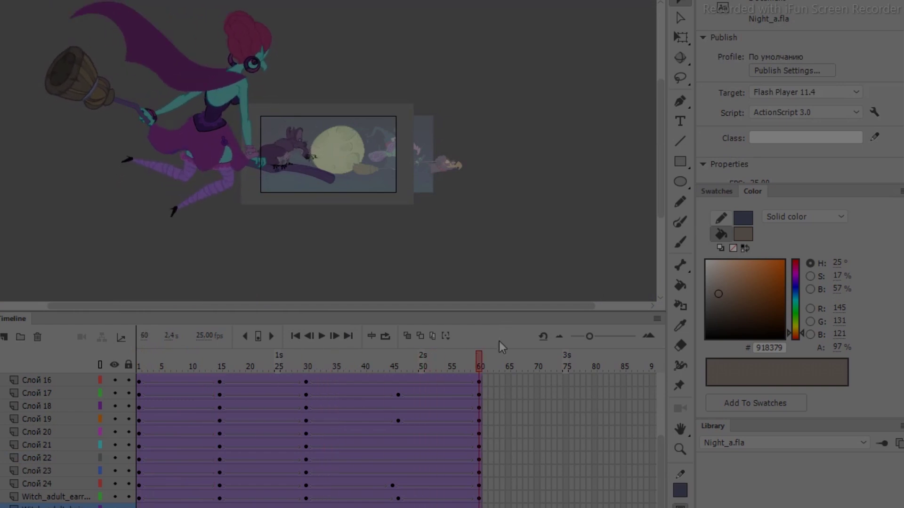
Return to Scene 1 of Night_a.fla and scrub its timeline between frames 64 and 96
key("ctrl+e")
left_click_drag(403, 364, 660, 346)
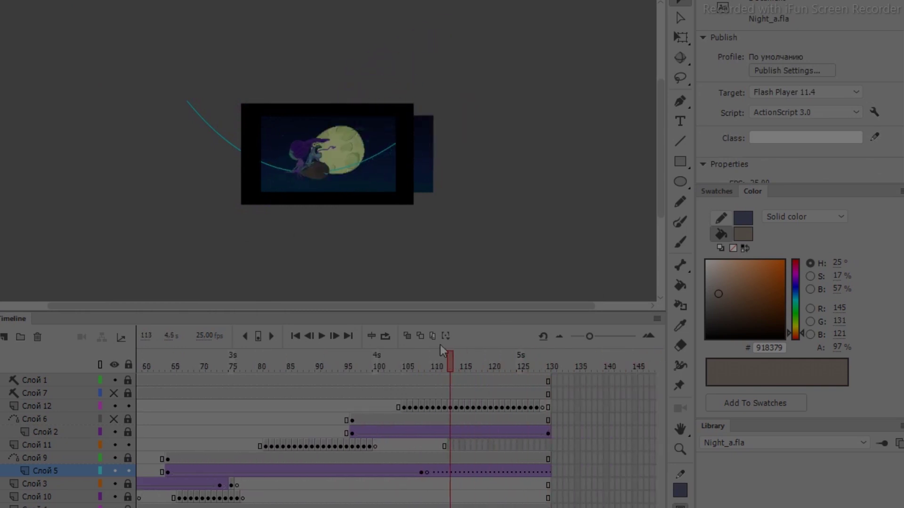
left_click_drag(440, 345, 355, 348)
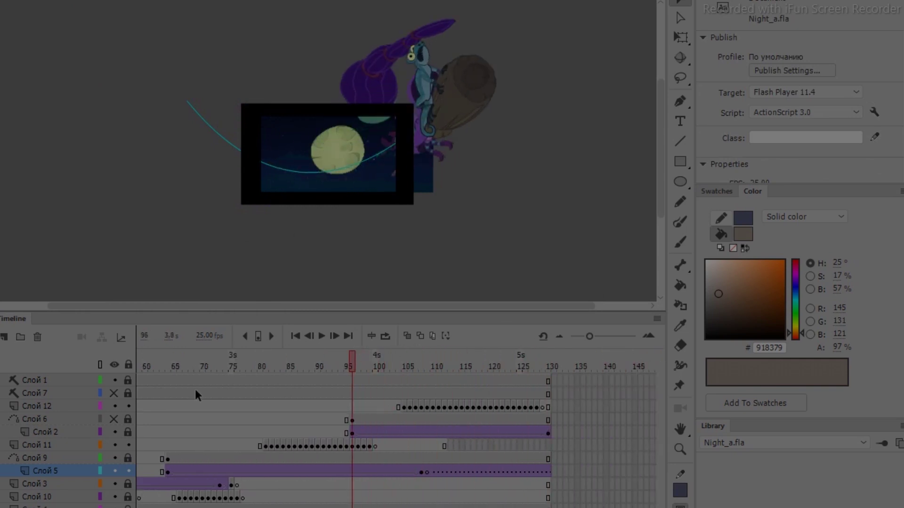